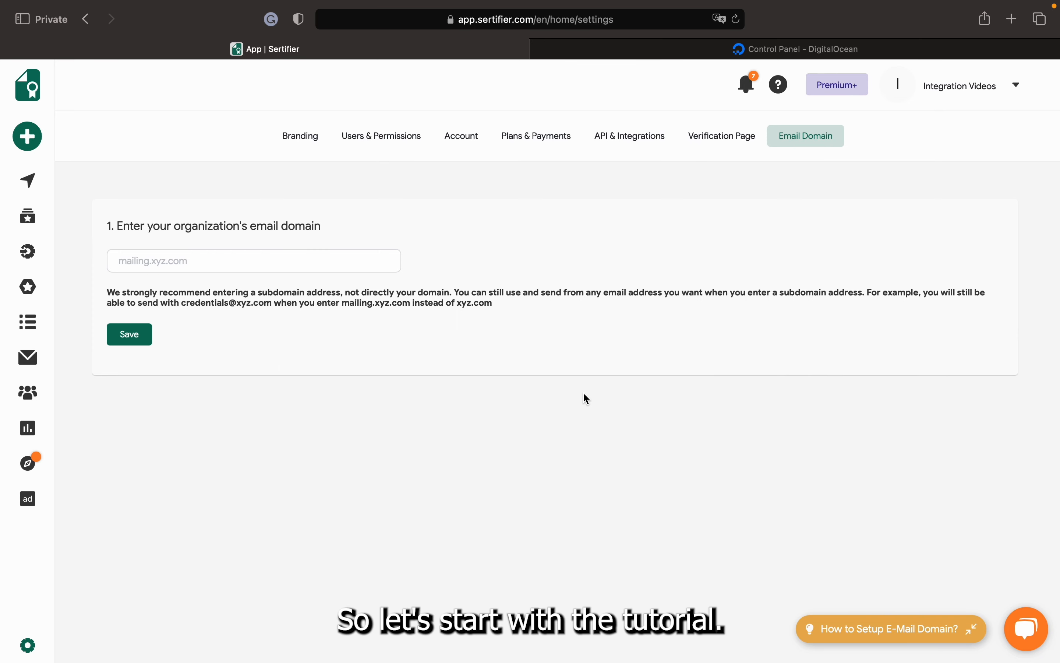
Type verified.cv in the email domain field and prefix it with test-4
click(336, 265)
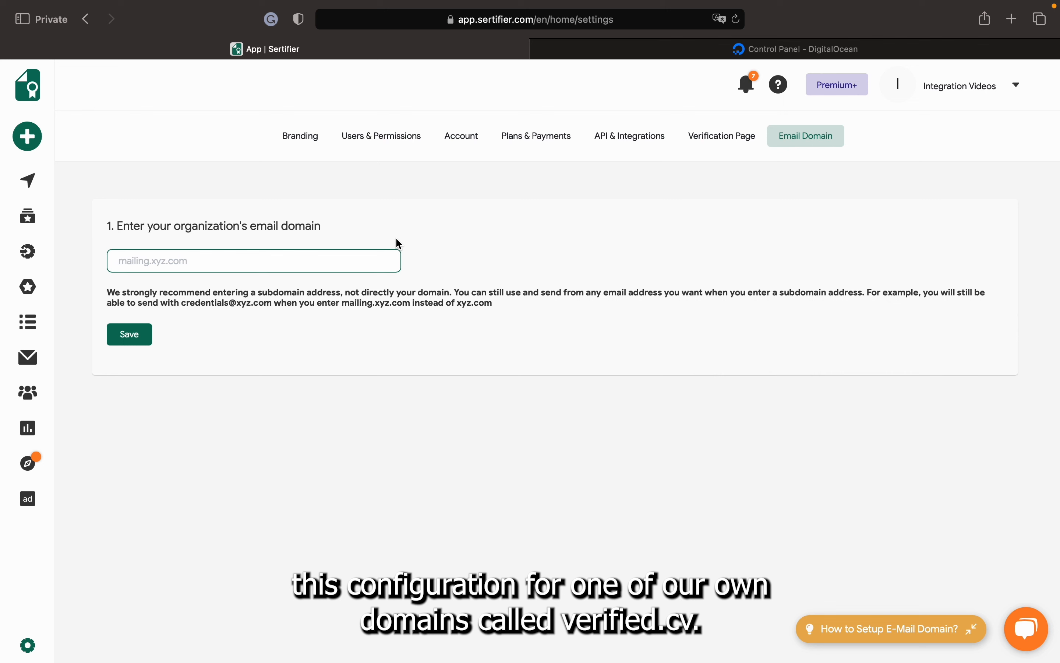
text(verified.cv)
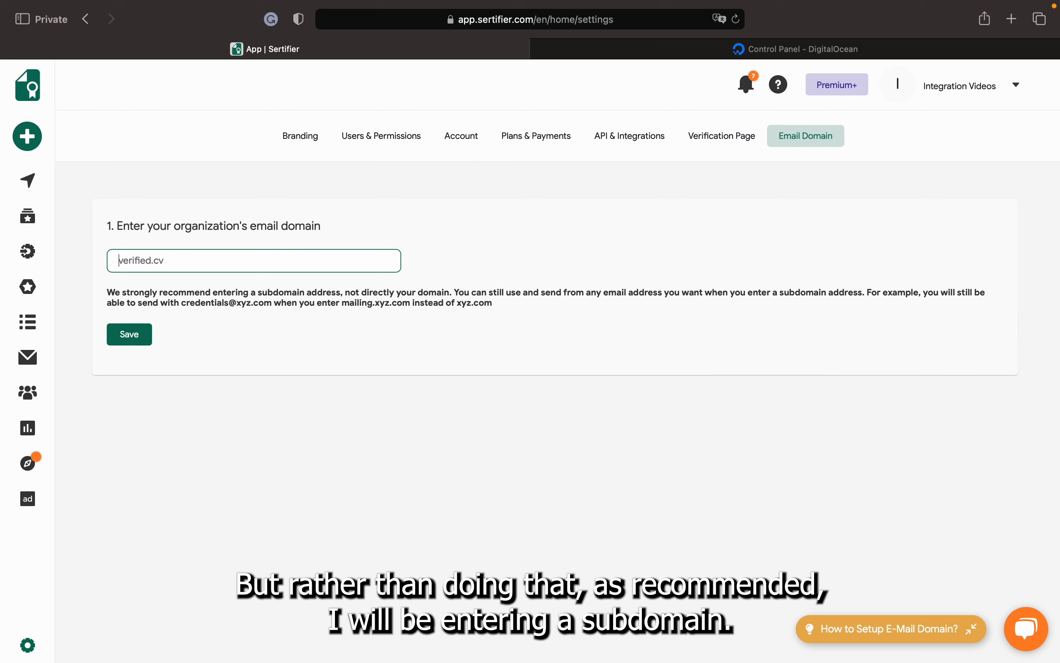
text(test)
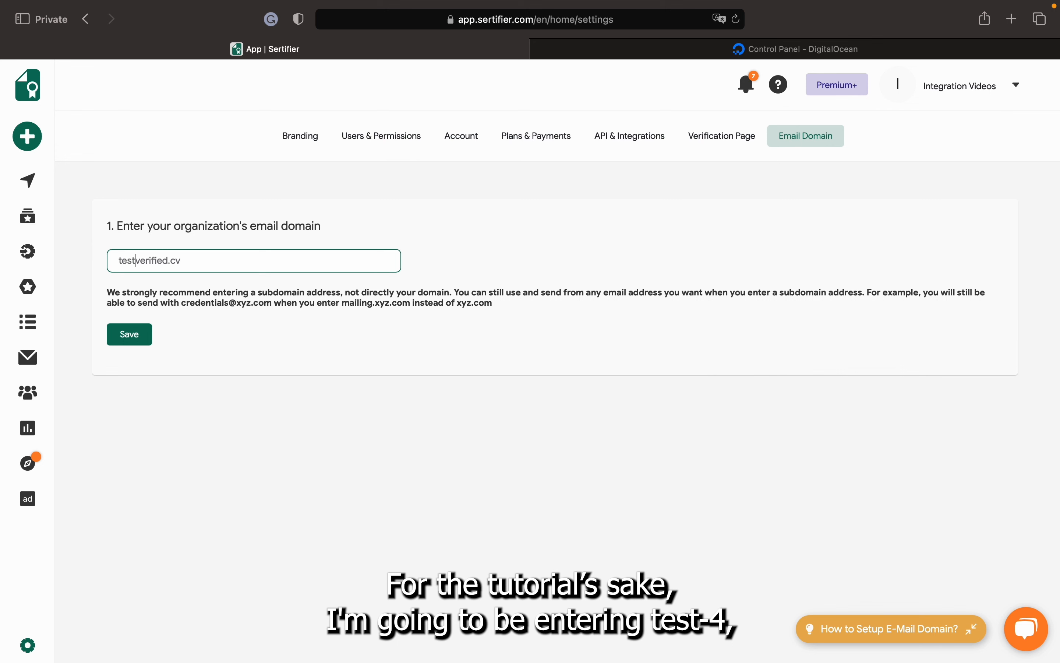
text(-4.)
Remove the hyphen so the email domain reads test4.verified.cv, then review the address
key(Left)
key(Left)
key(BackSpace)
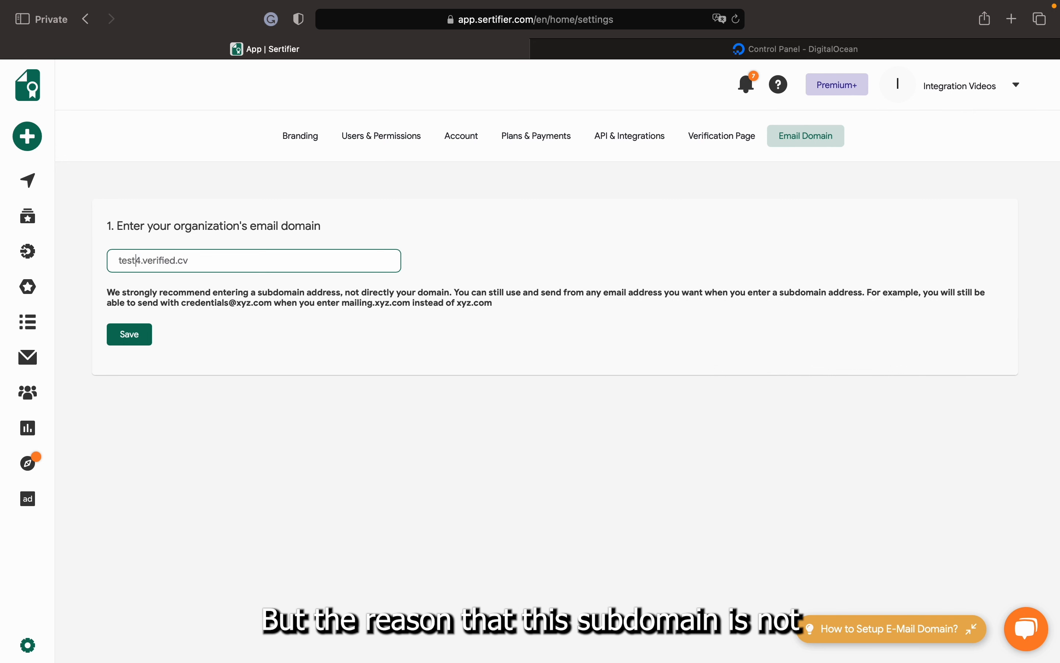
double_click(129, 262)
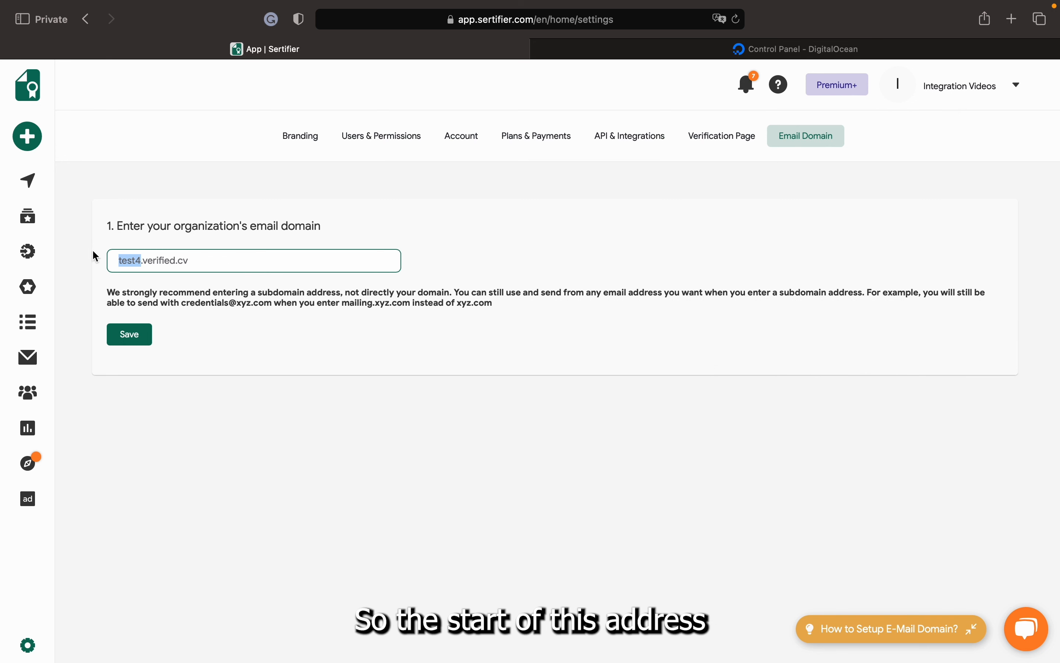
click(196, 262)
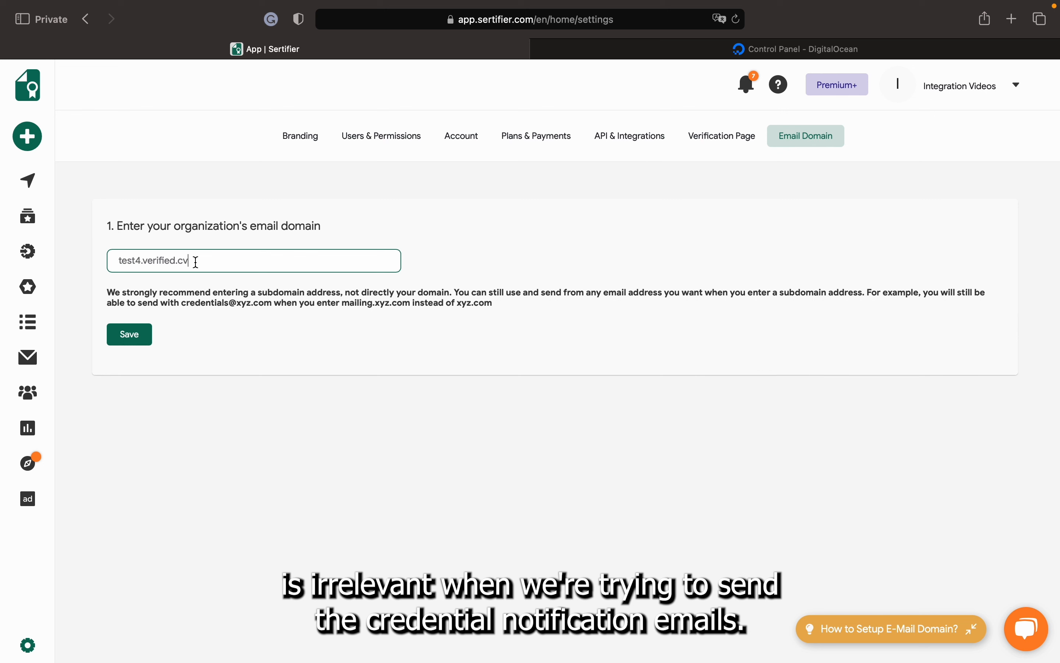
drag(196, 262, 144, 263)
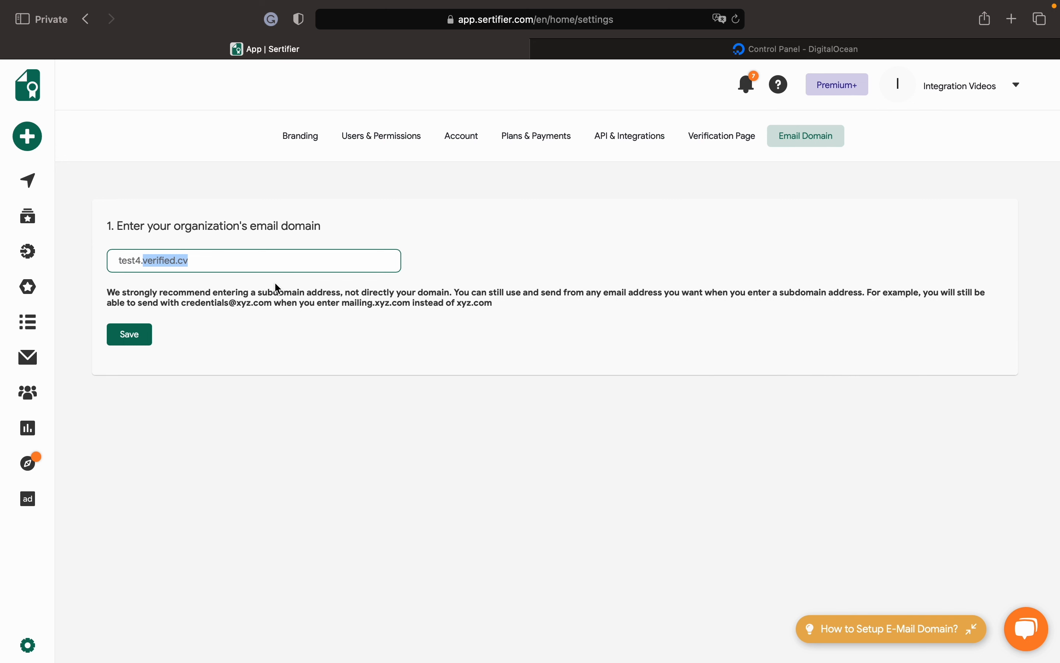
click(281, 289)
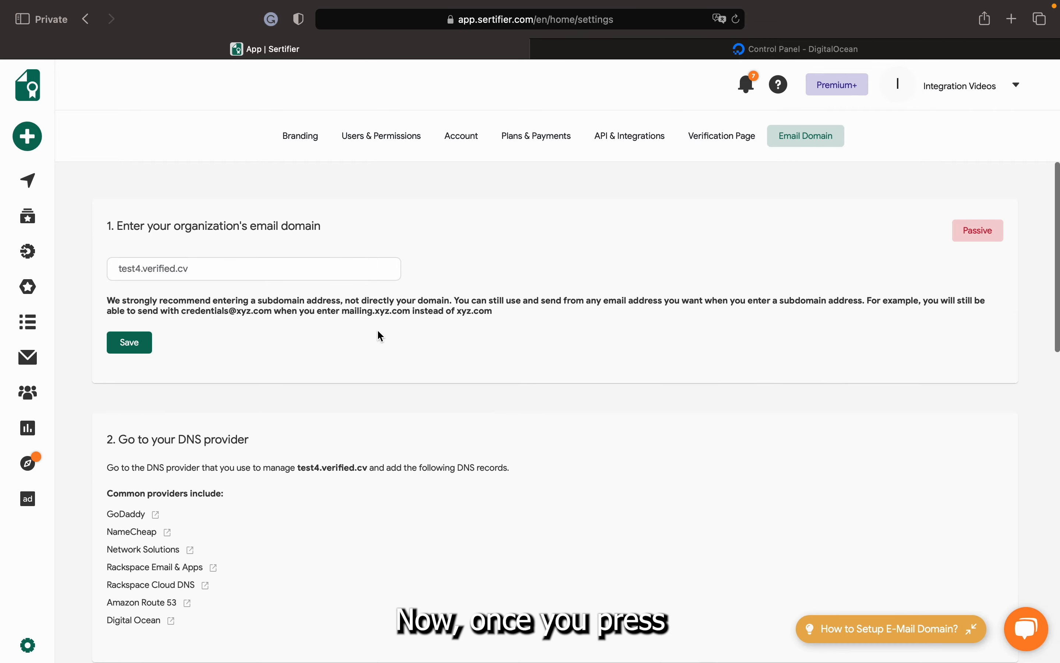
Review the required TXT and MX records and copy mailo._domainkey.test4 from the first TXT hostname
scroll(380, 336, down, 9)
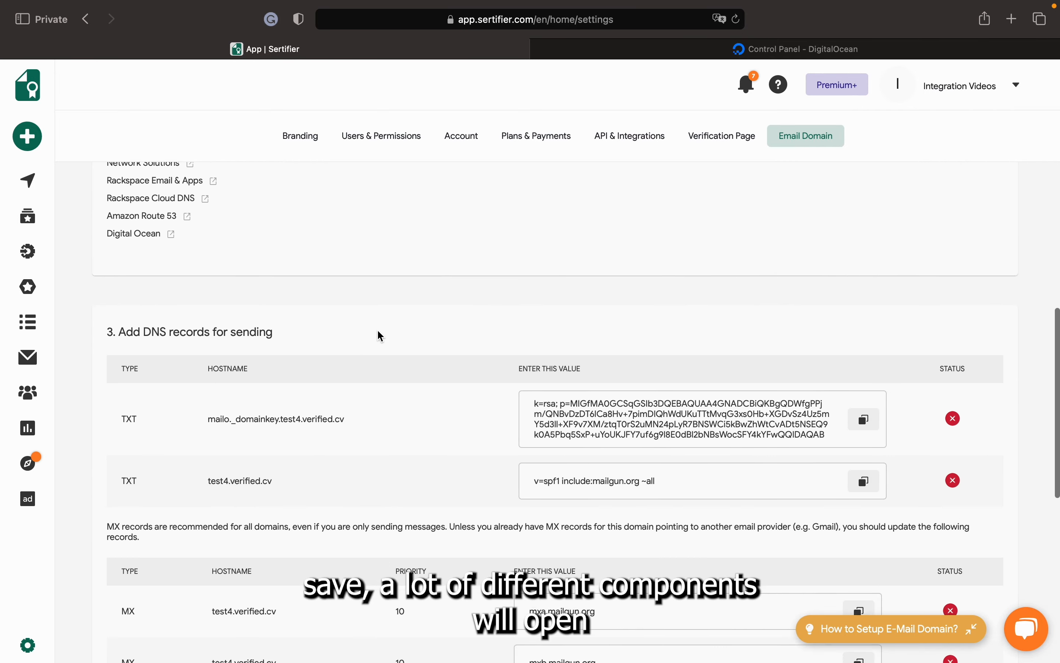
scroll(380, 335, down, 10)
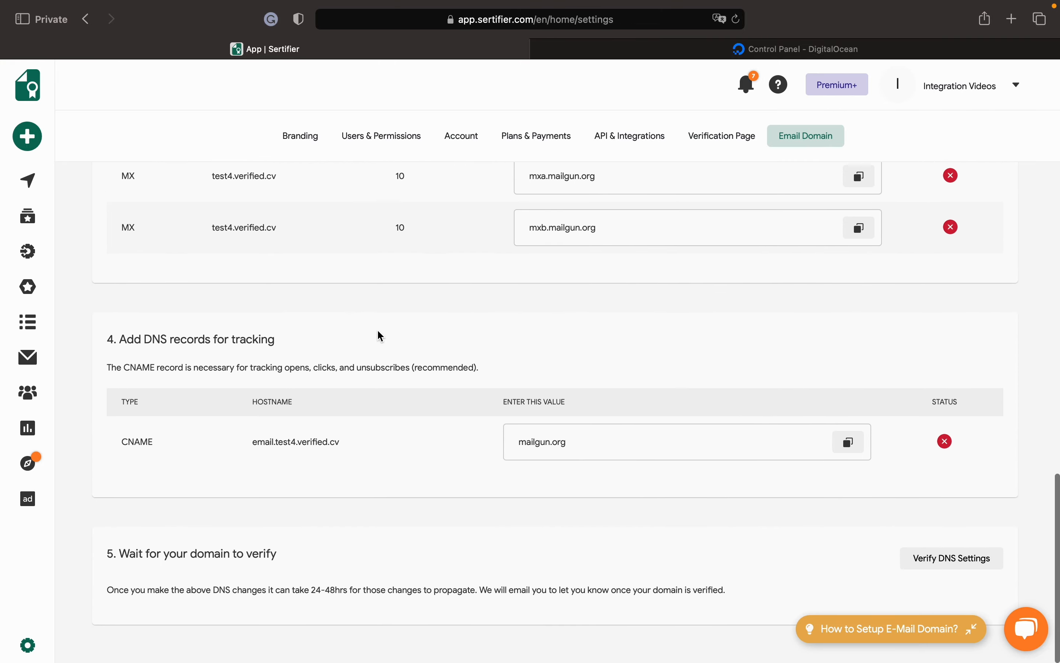
scroll(380, 336, up, 12)
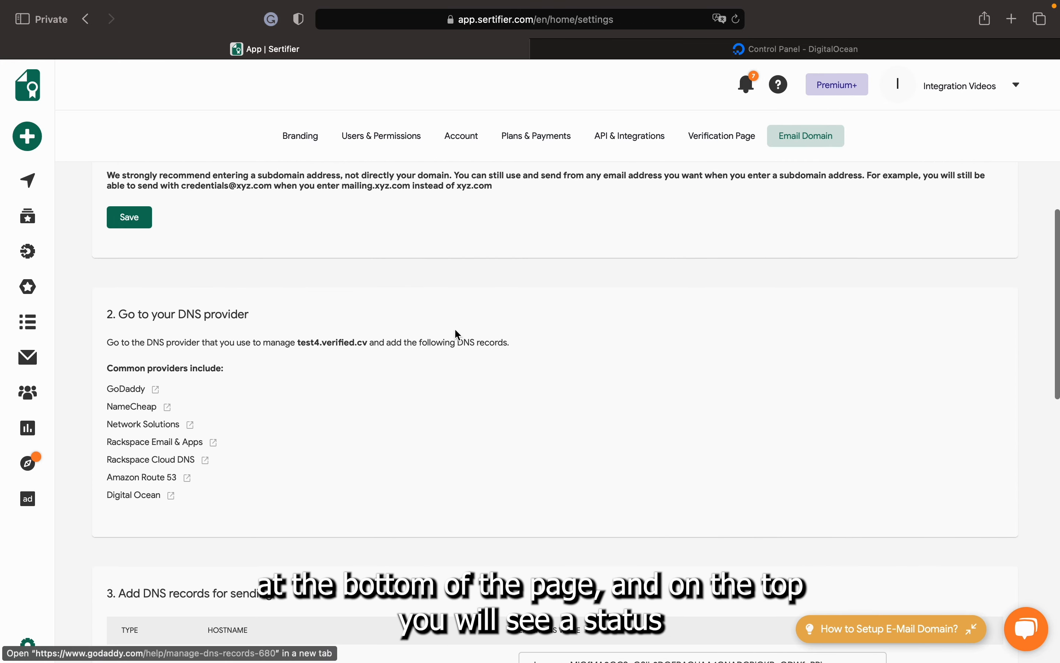
scroll(456, 333, up, 3)
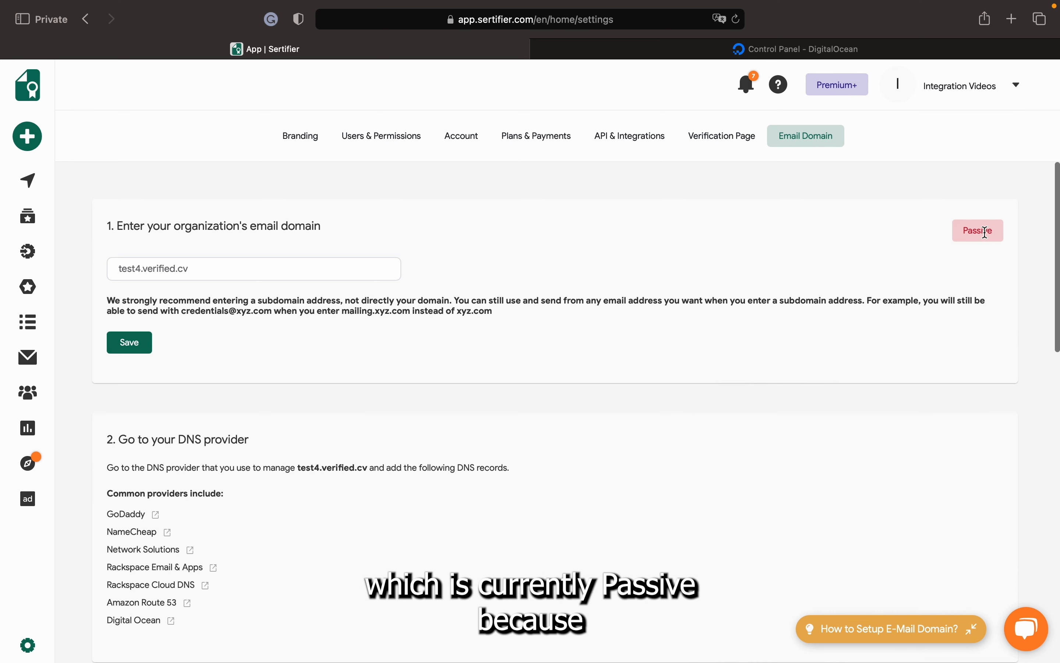
scroll(768, 404, down, 1)
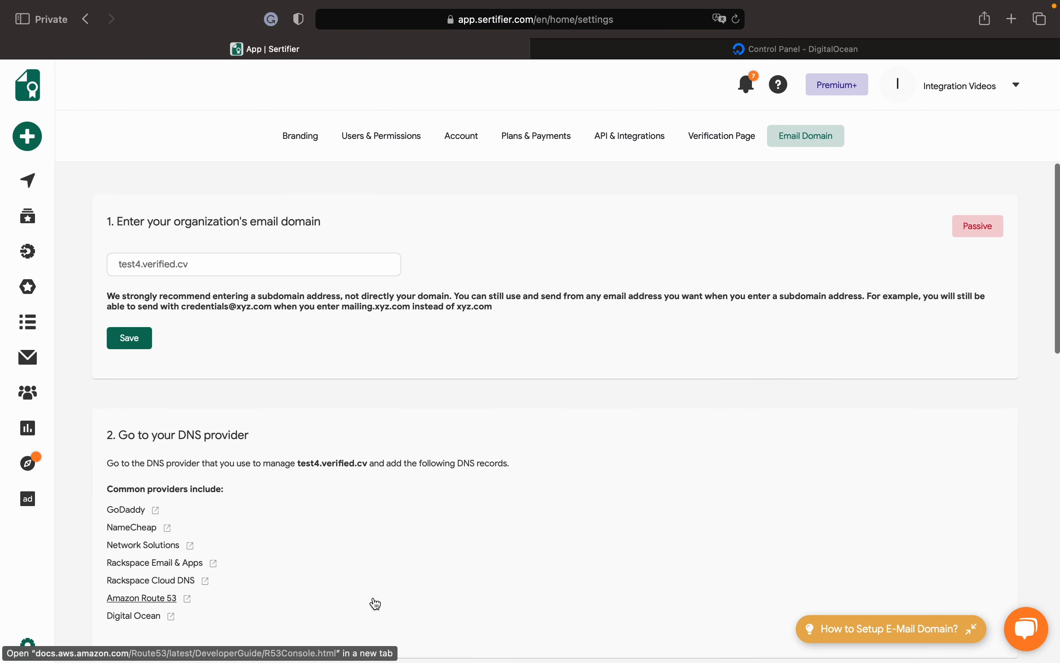
scroll(376, 604, down, 2)
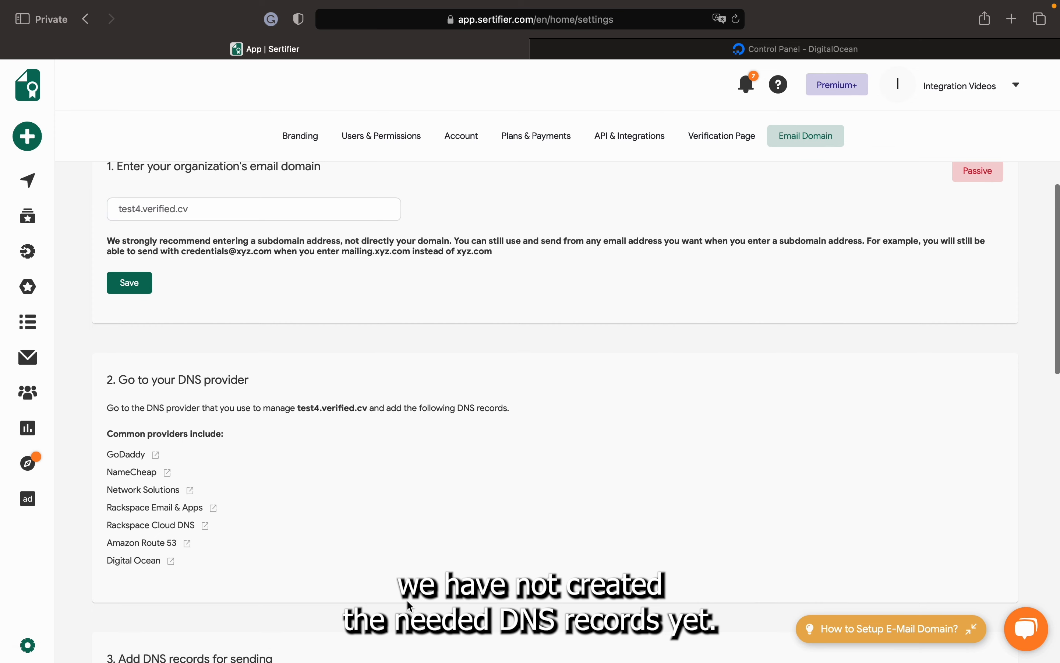
scroll(407, 601, up, 1)
scroll(408, 601, down, 10)
scroll(408, 601, down, 5)
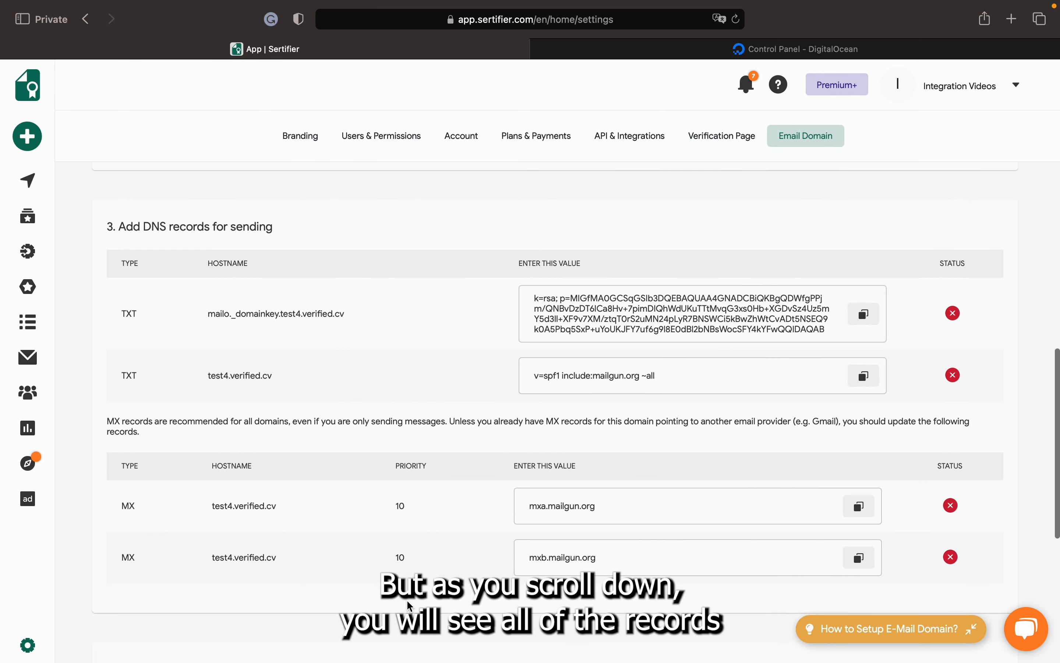
scroll(403, 497, up, 1)
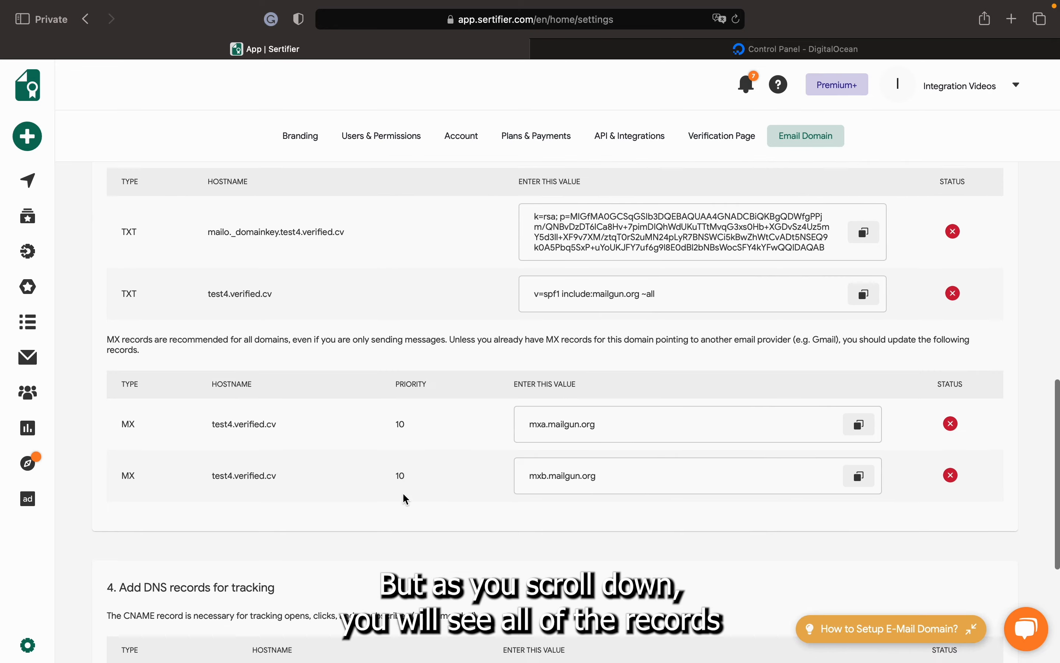
scroll(403, 497, down, 5)
scroll(403, 494, down, 1)
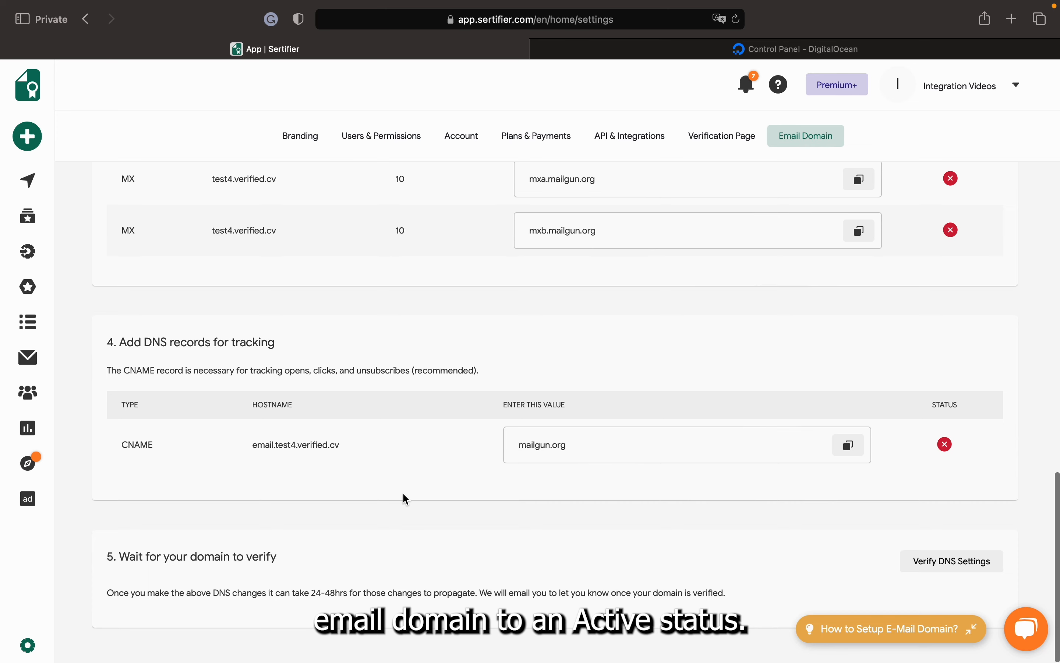
scroll(404, 494, up, 5)
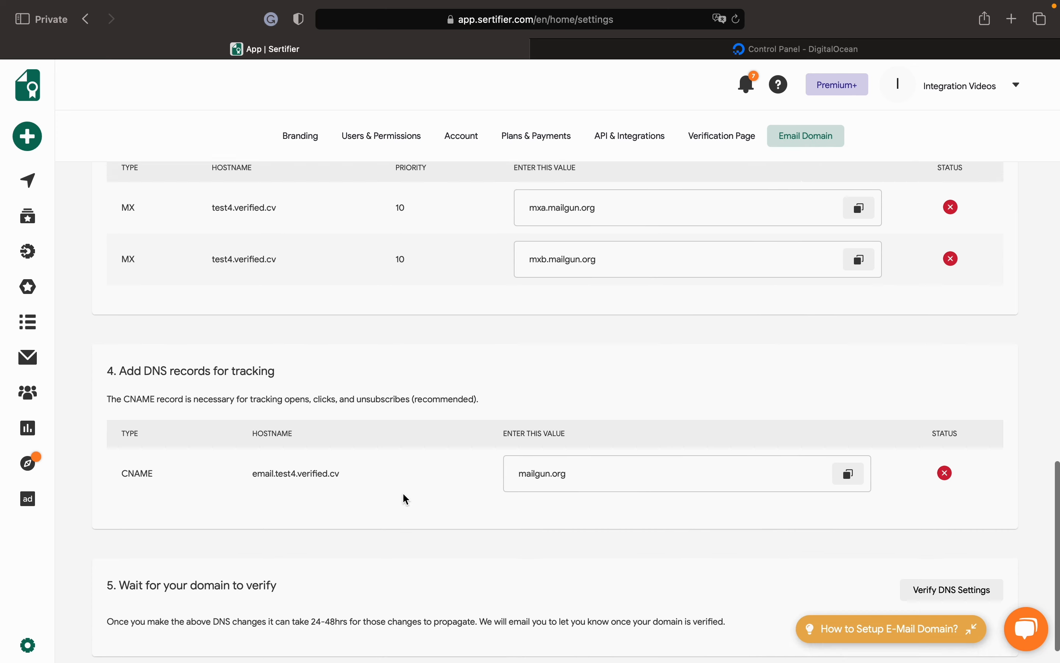
scroll(403, 493, down, 1)
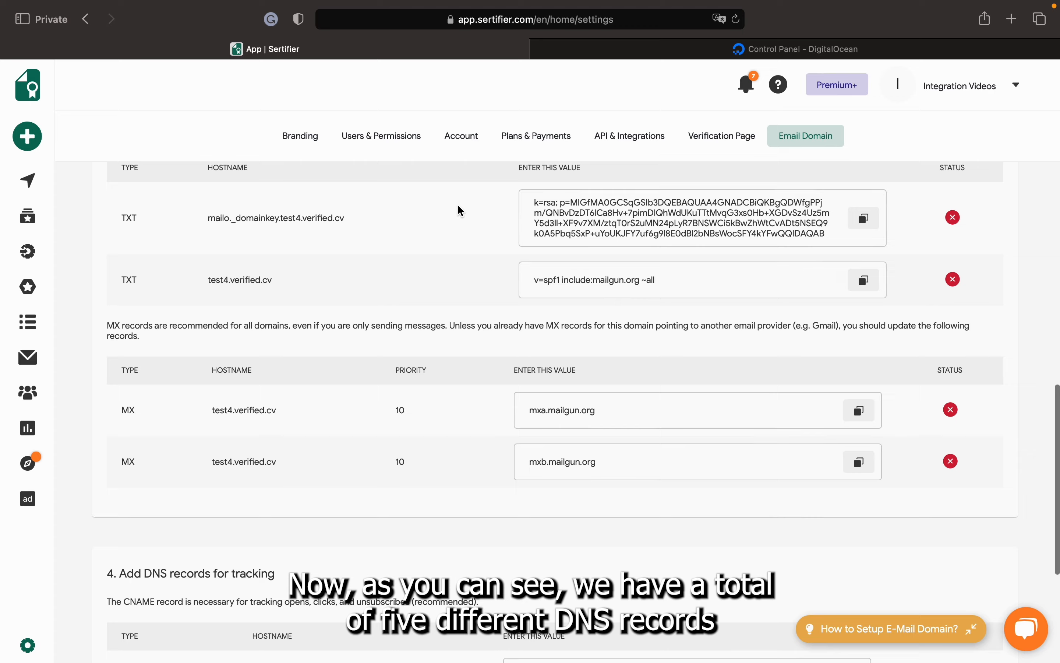
scroll(457, 204, down, 1)
scroll(458, 206, up, 2)
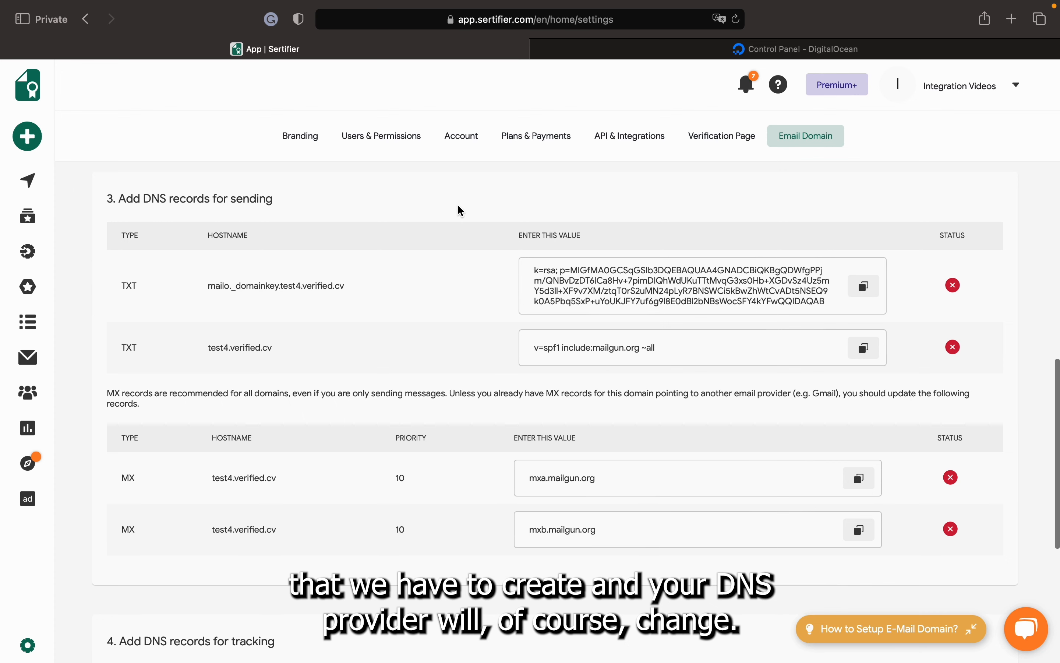
scroll(457, 211, up, 4)
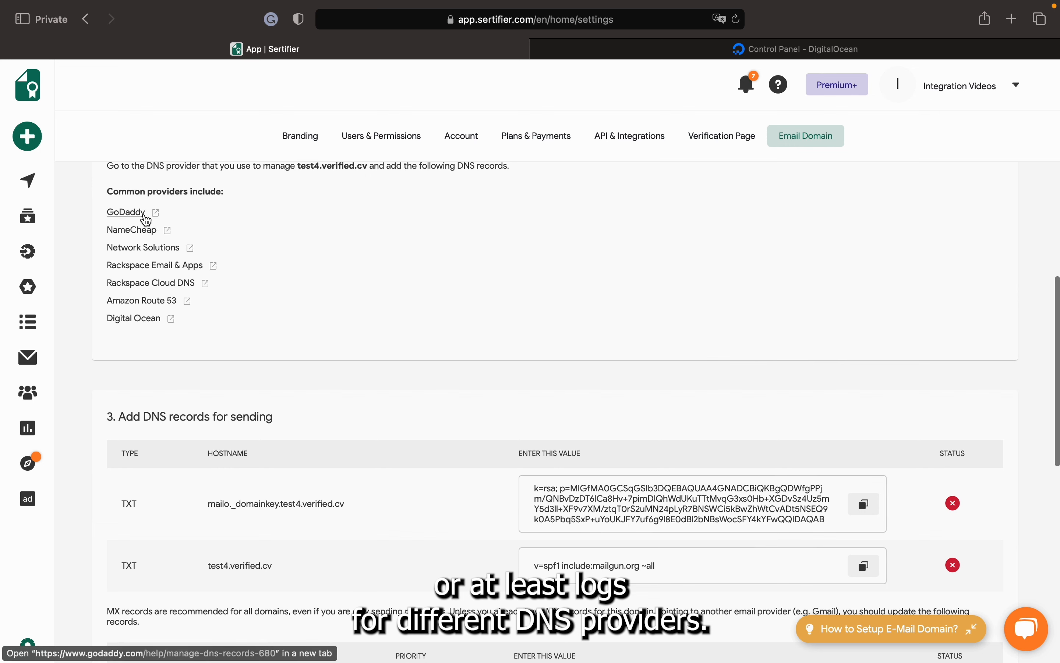
scroll(278, 269, down, 1)
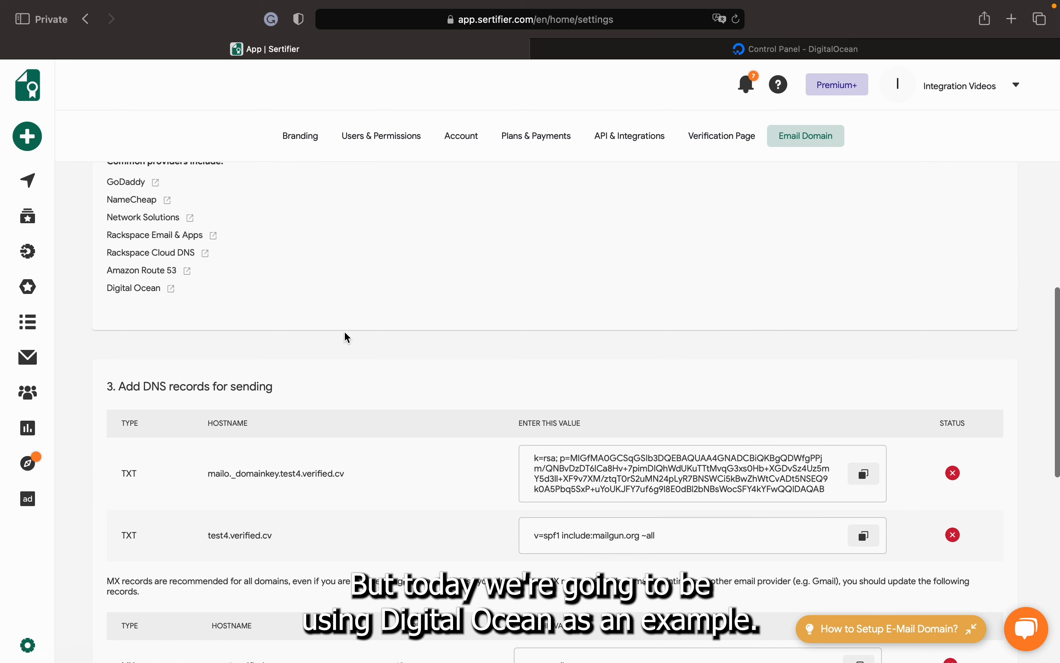
scroll(345, 334, down, 1)
scroll(345, 334, down, 1)
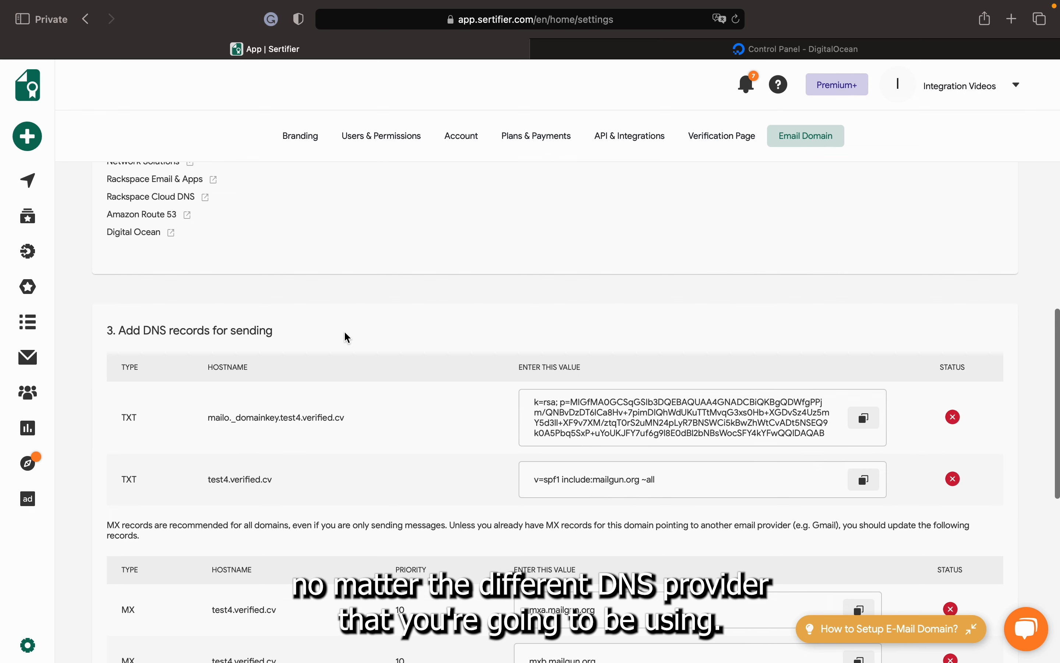
scroll(345, 334, down, 3)
scroll(345, 332, down, 1)
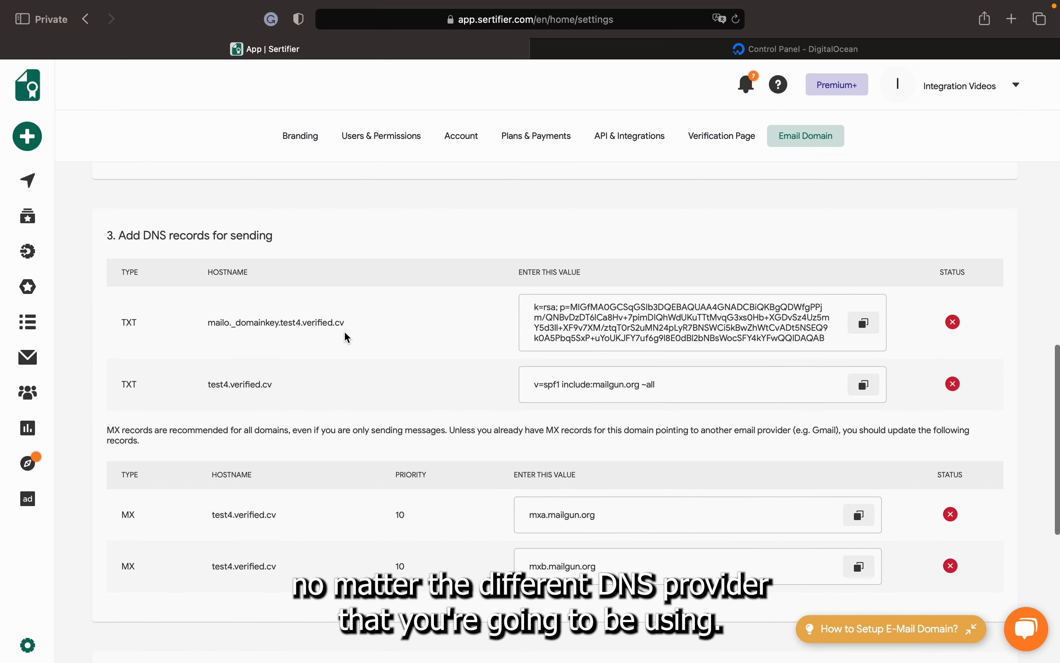
scroll(345, 333, down, 1)
scroll(344, 333, down, 1)
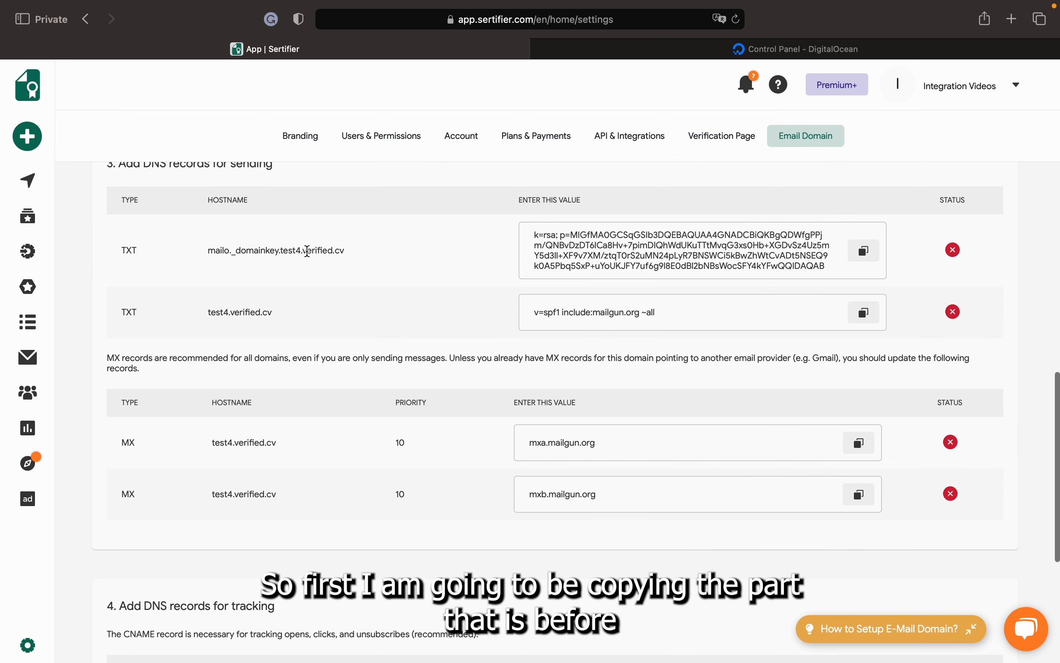
drag(301, 250, 207, 251)
key(super+c)
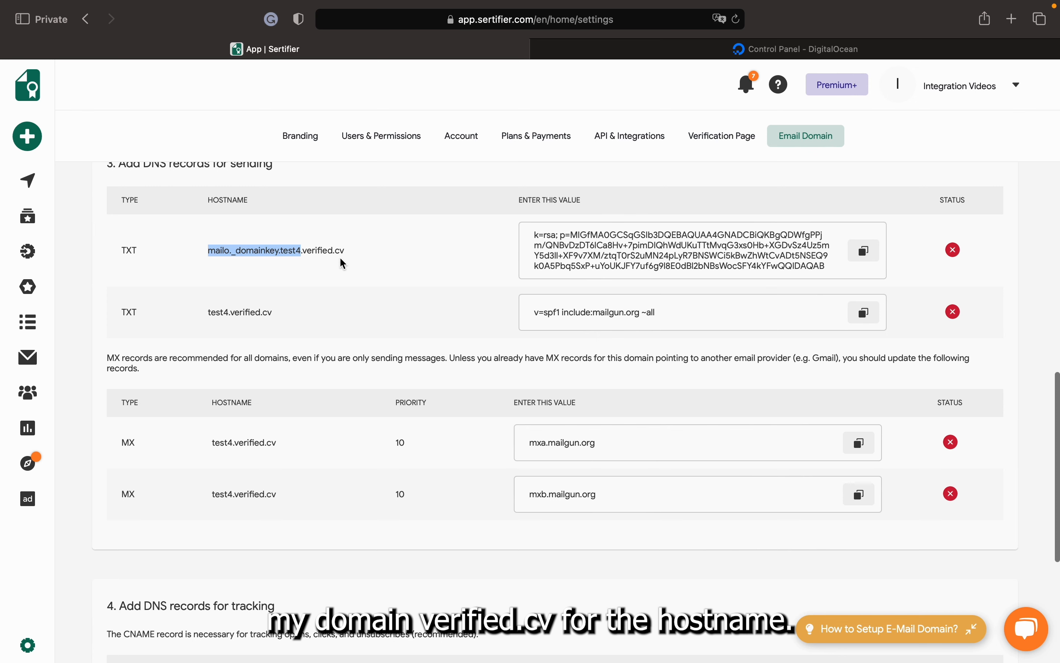
In DigitalOcean, start a TXT record on verified.cv with hostname mailo._domainkey.test4
click(770, 49)
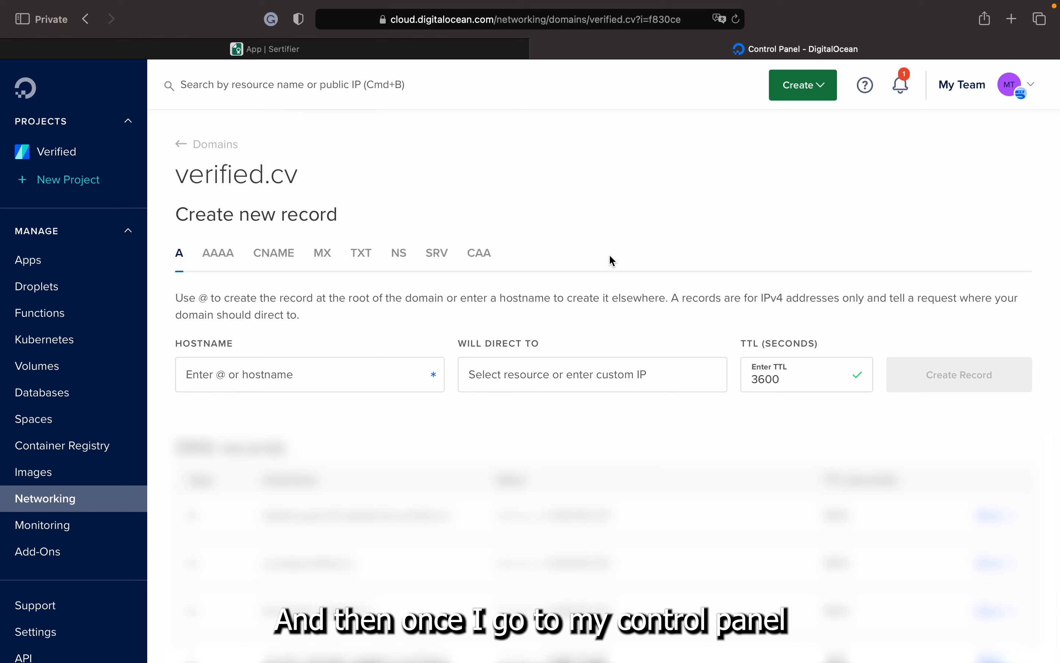
scroll(610, 261, down, 1)
scroll(612, 261, up, 1)
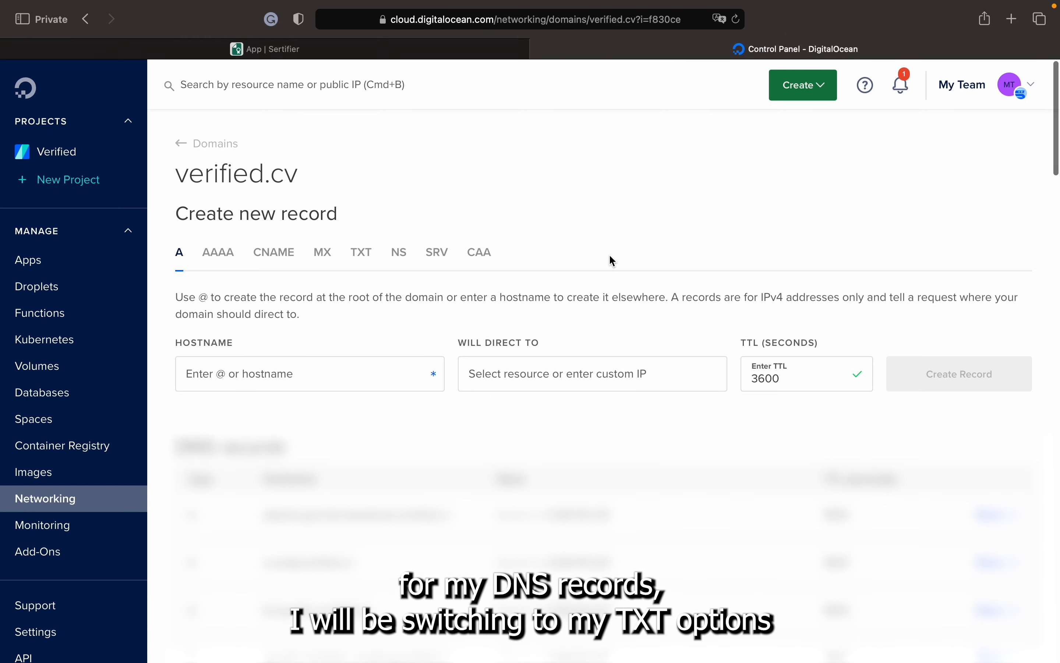
click(366, 267)
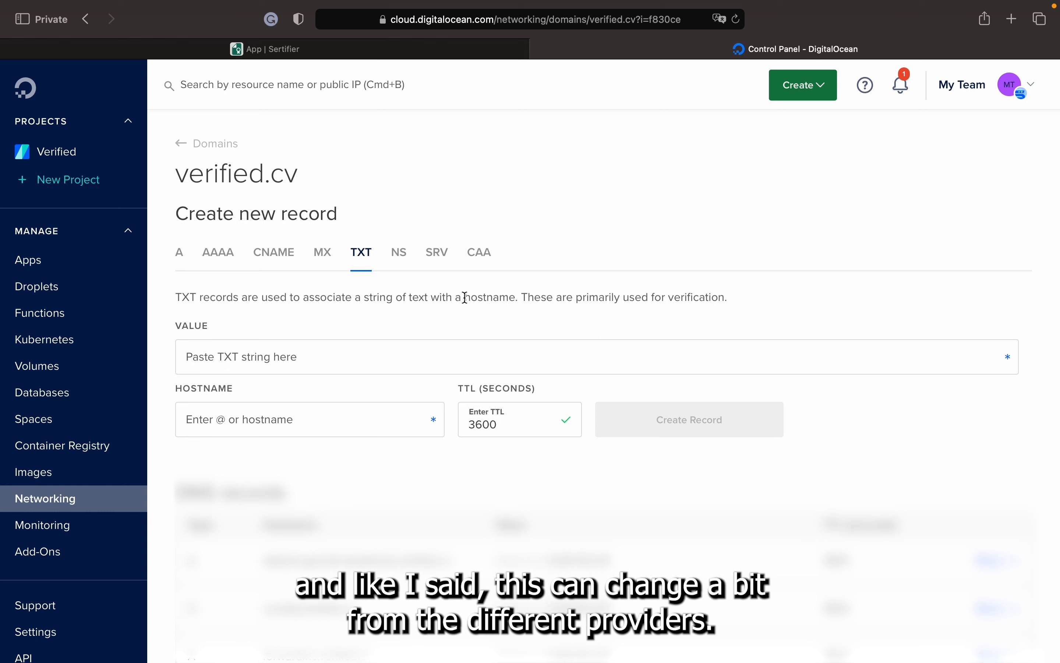
click(290, 421)
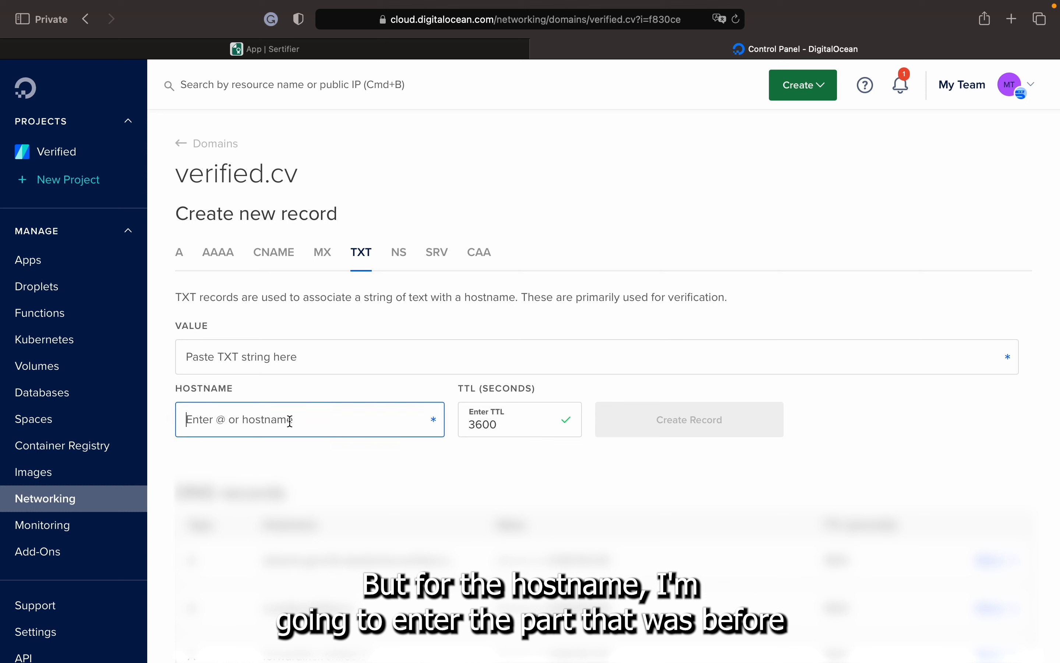
key(super+v)
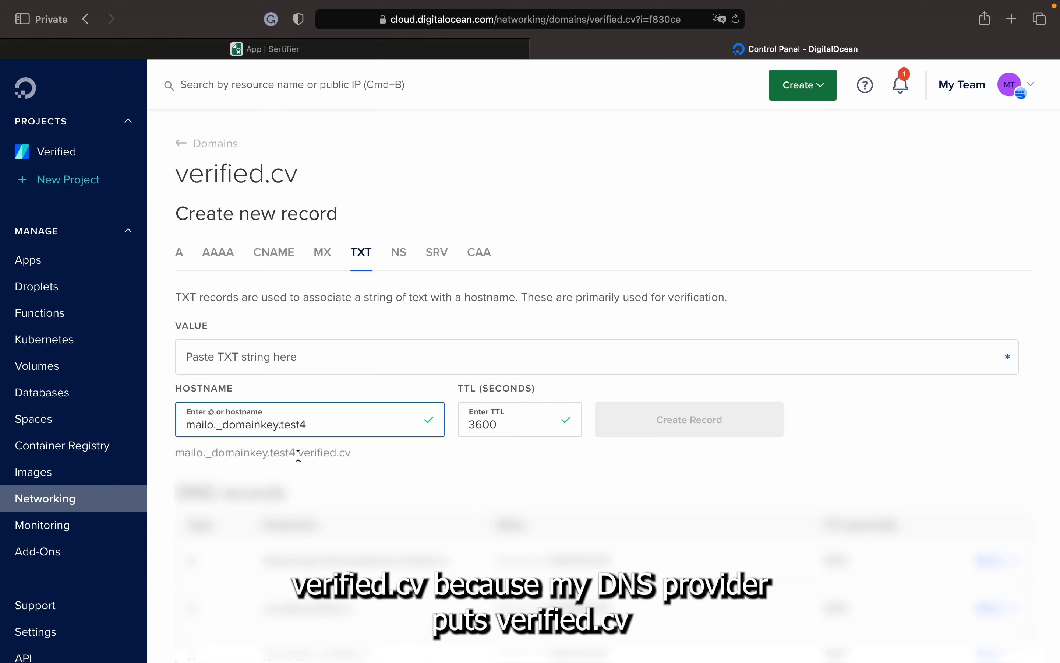
drag(295, 452, 351, 455)
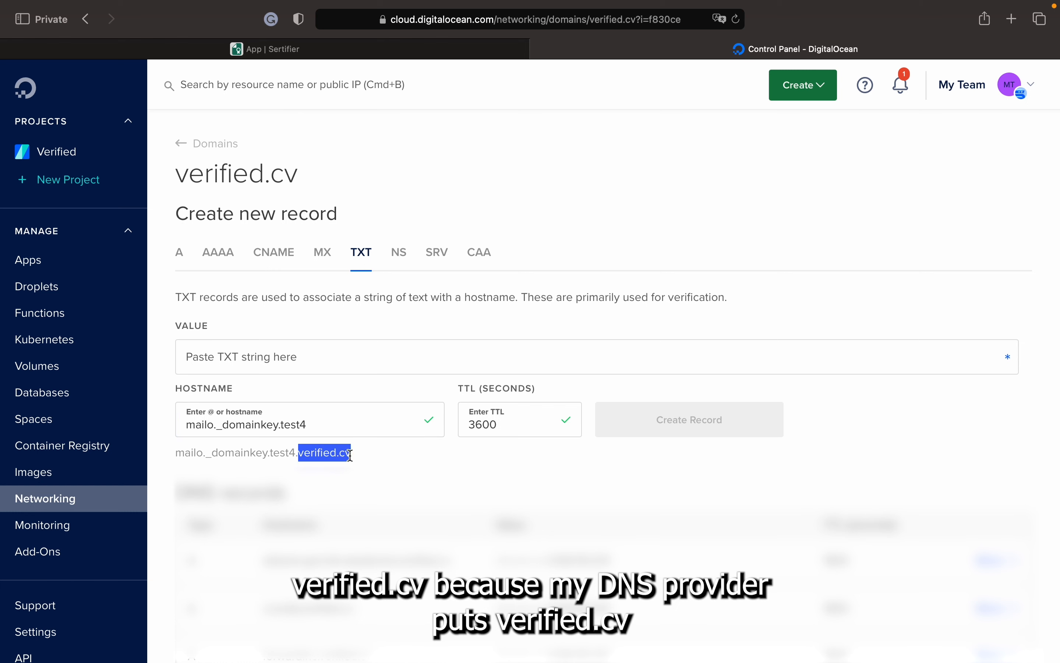
click(371, 453)
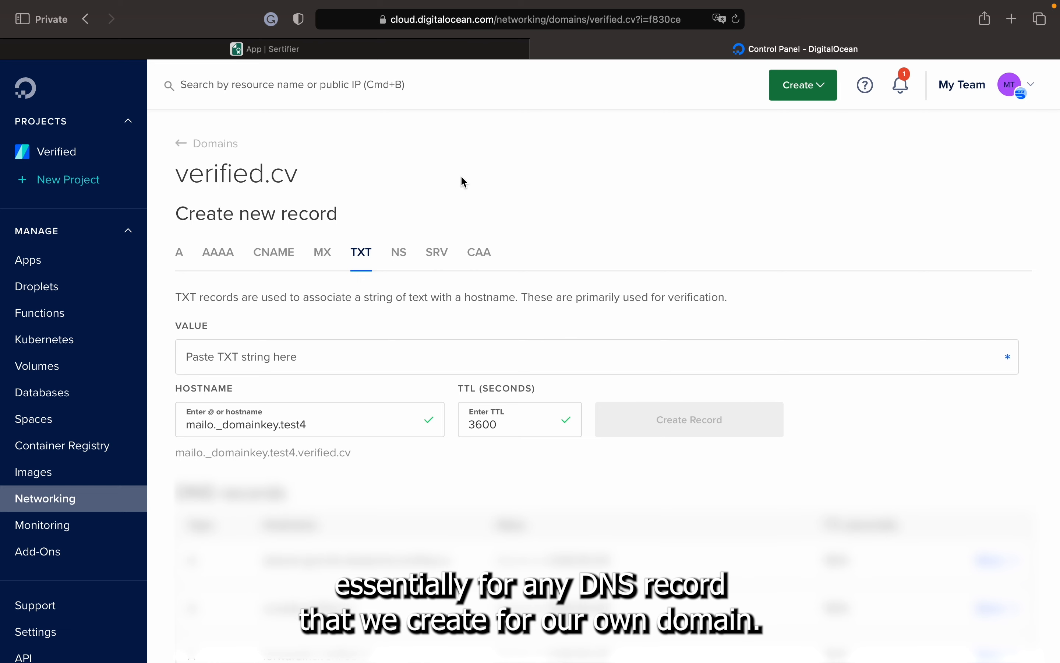
Paste Sertifier's DKIM key as the TXT value and create the record
click(319, 349)
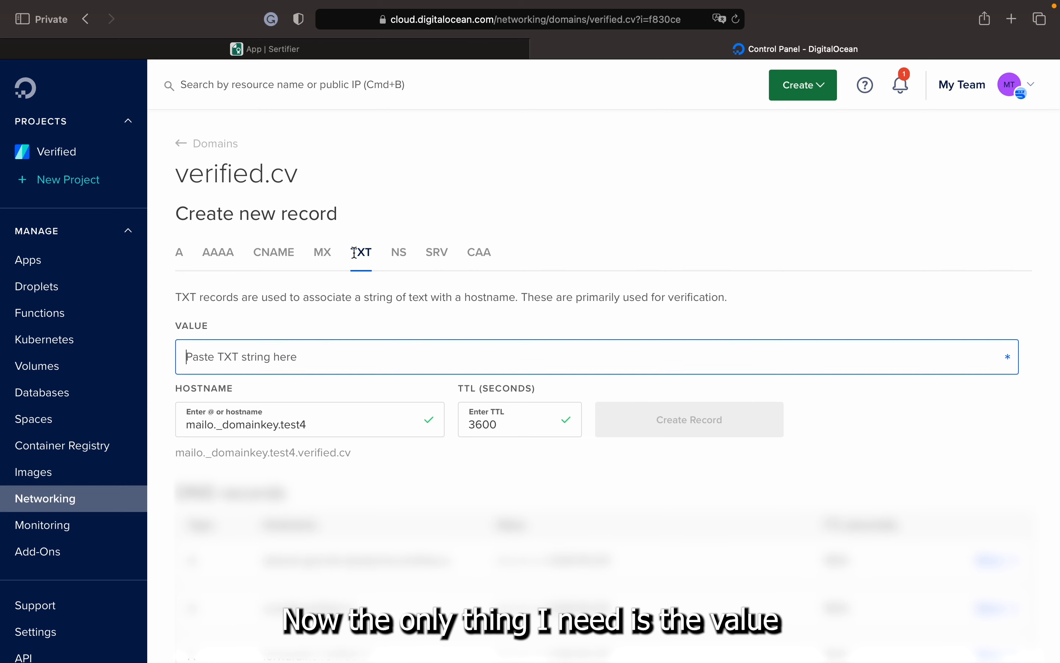
click(362, 48)
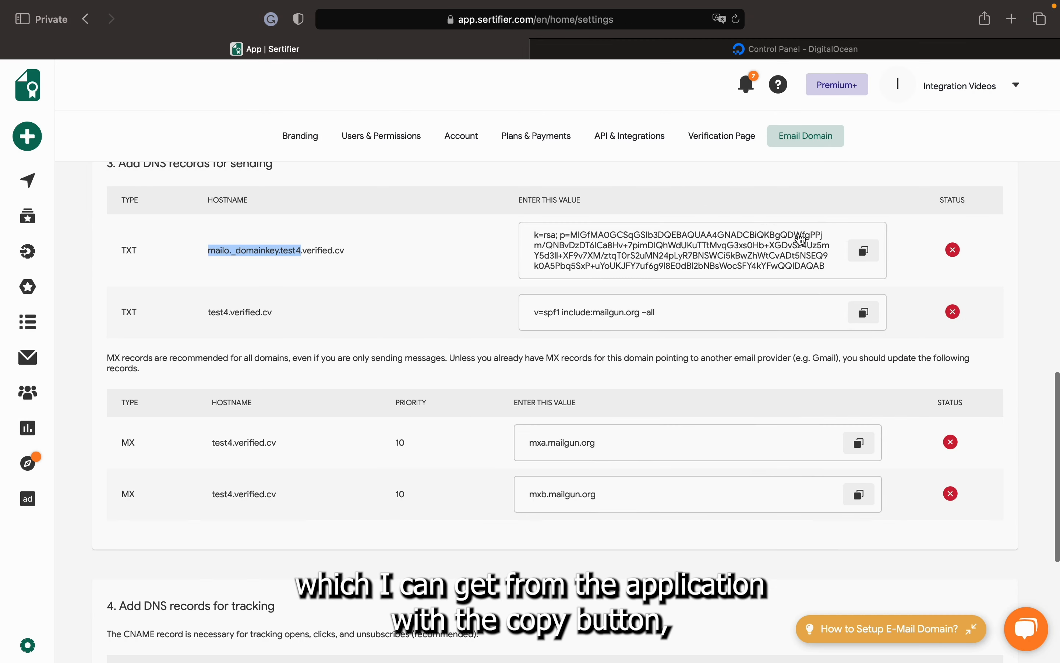
scroll(804, 241, up, 1)
click(865, 265)
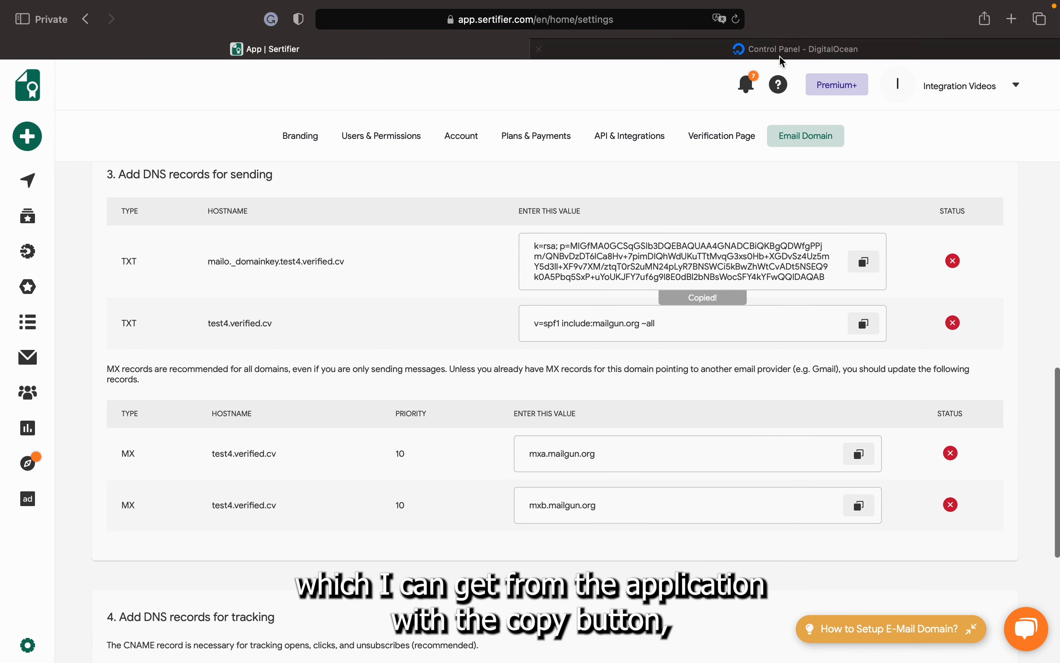
click(795, 49)
key(super+v)
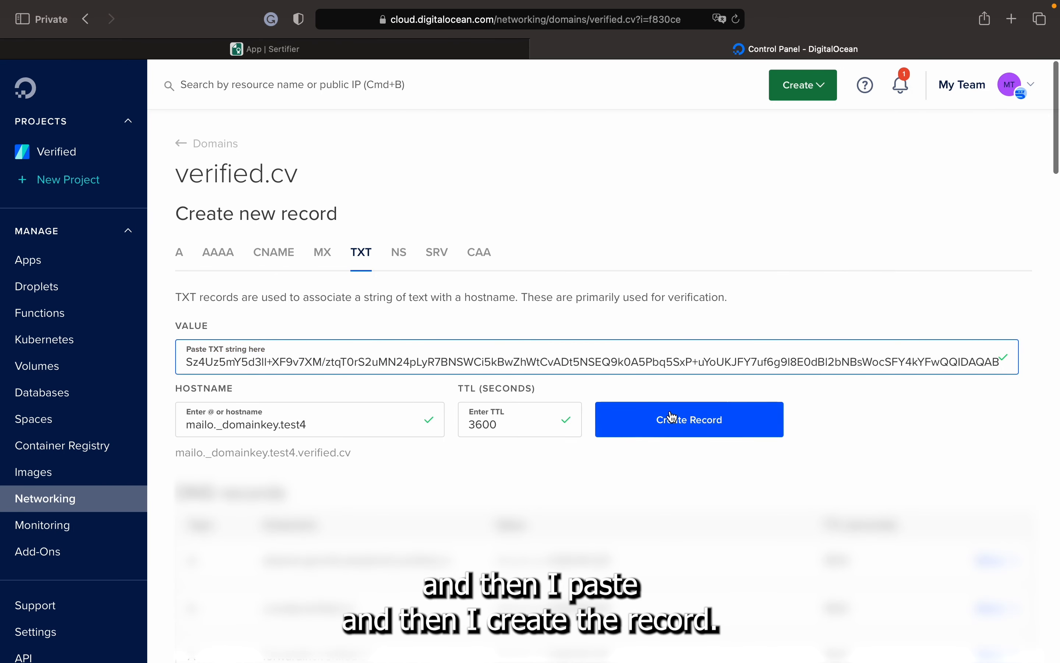
click(720, 424)
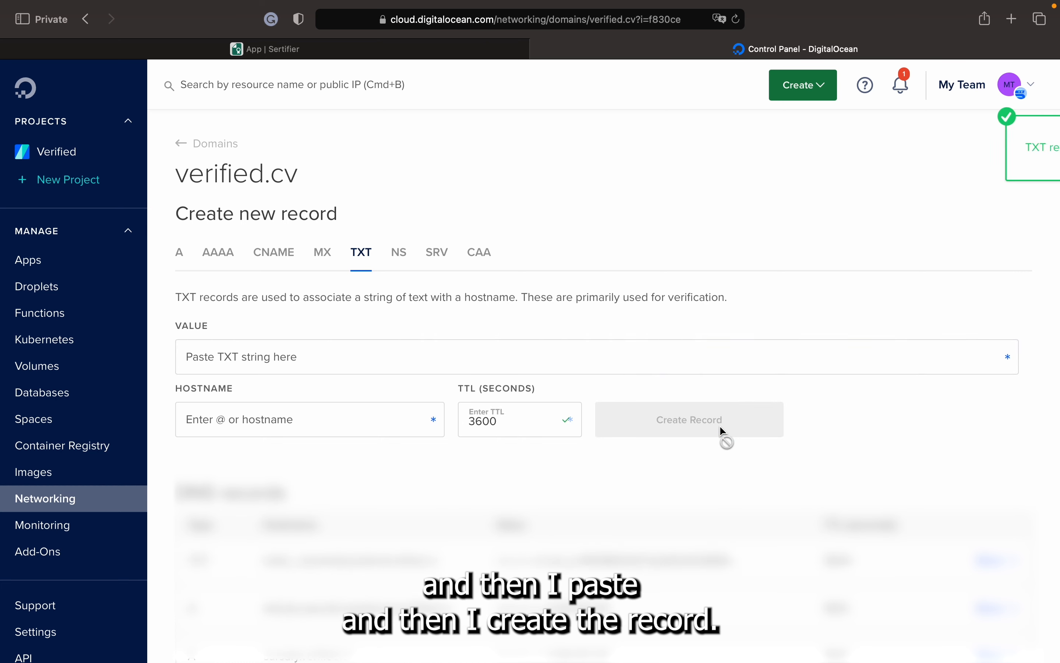
click(340, 46)
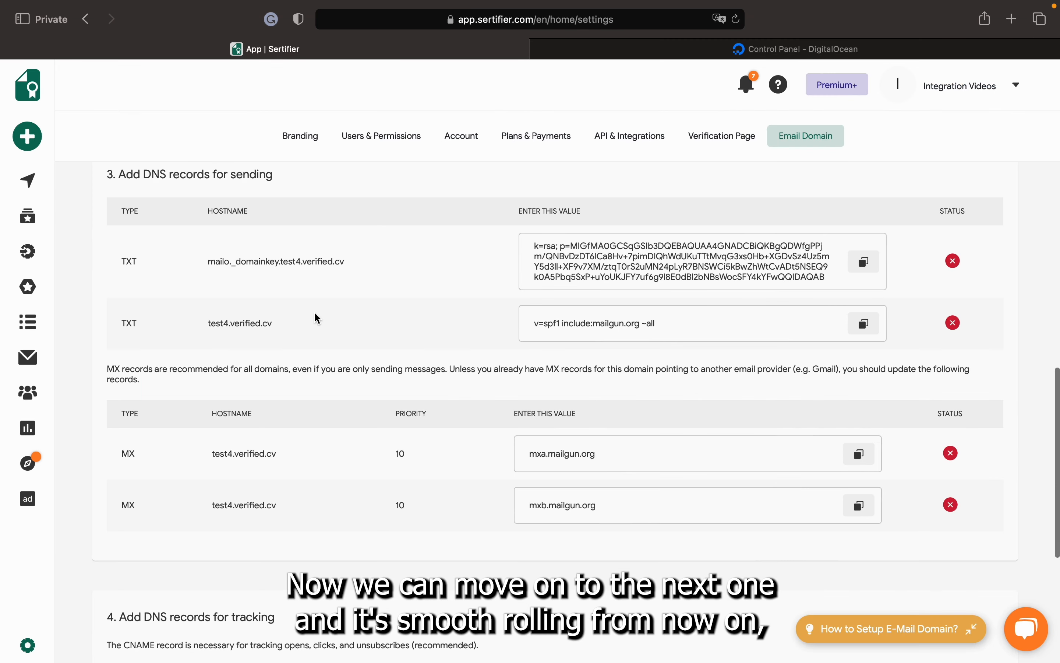
Create a TXT record with hostname test4 and value v=spf1 include:mailgun.org ~all
drag(228, 323, 207, 323)
click(642, 49)
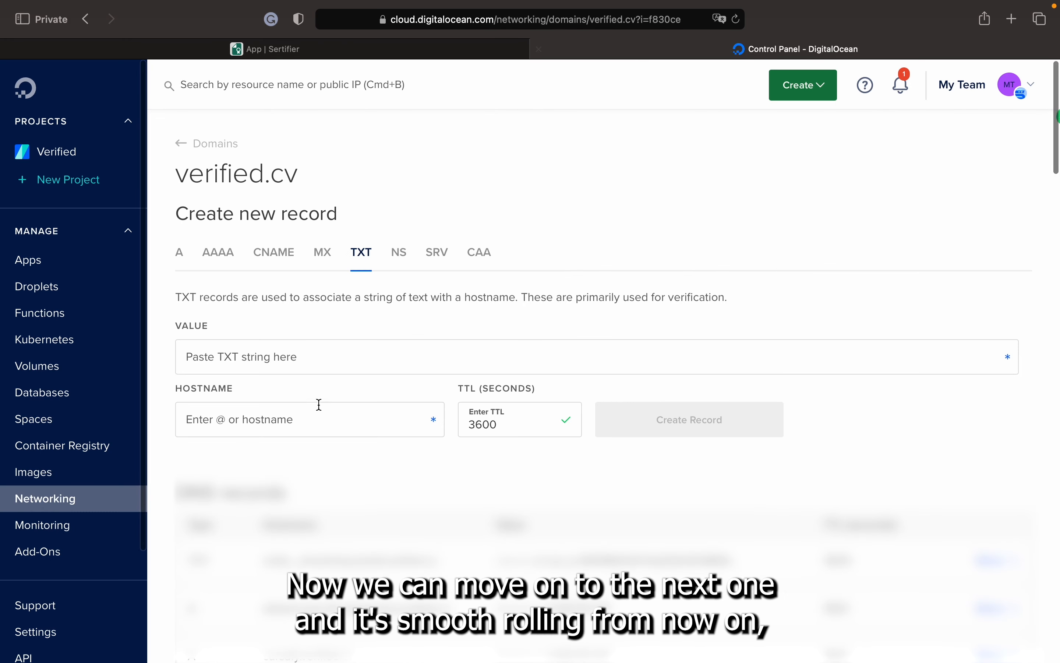
click(275, 419)
key(super+v)
click(304, 360)
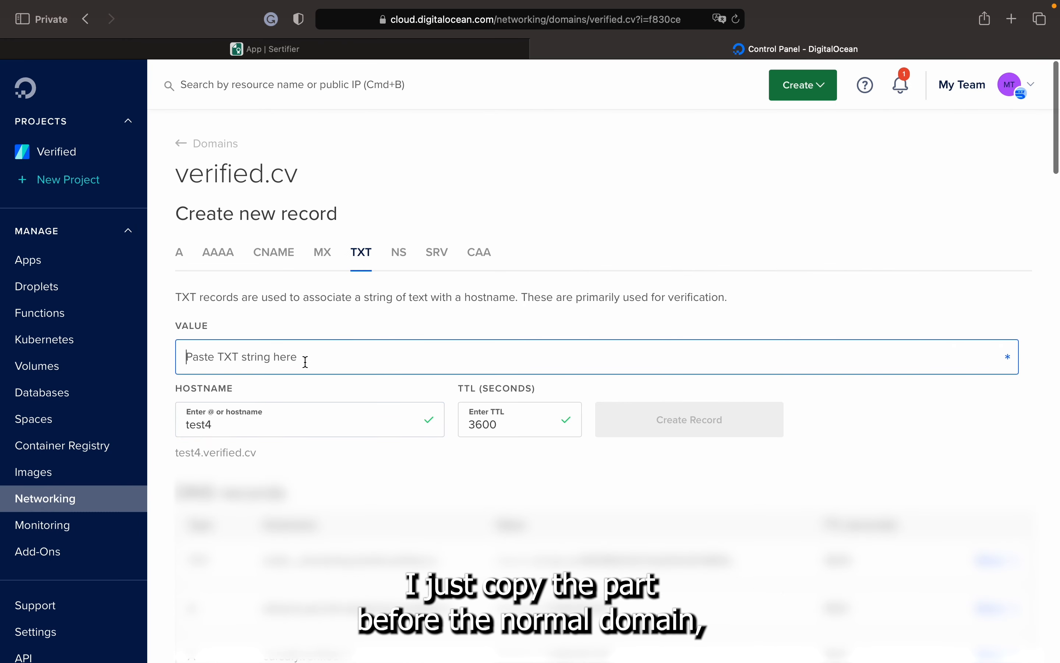
click(300, 47)
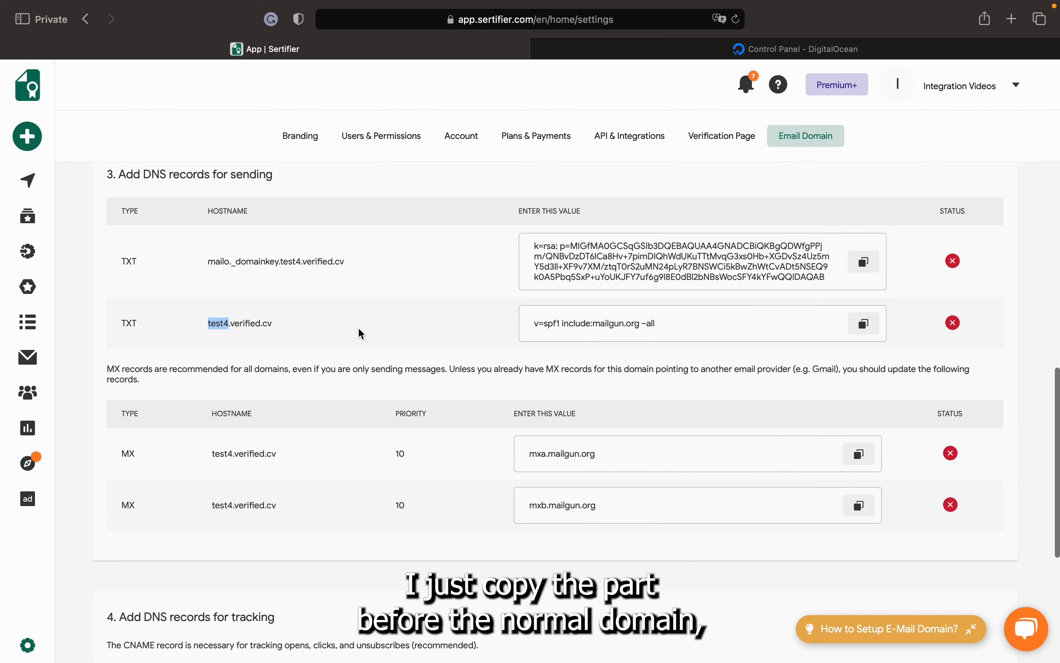
click(871, 336)
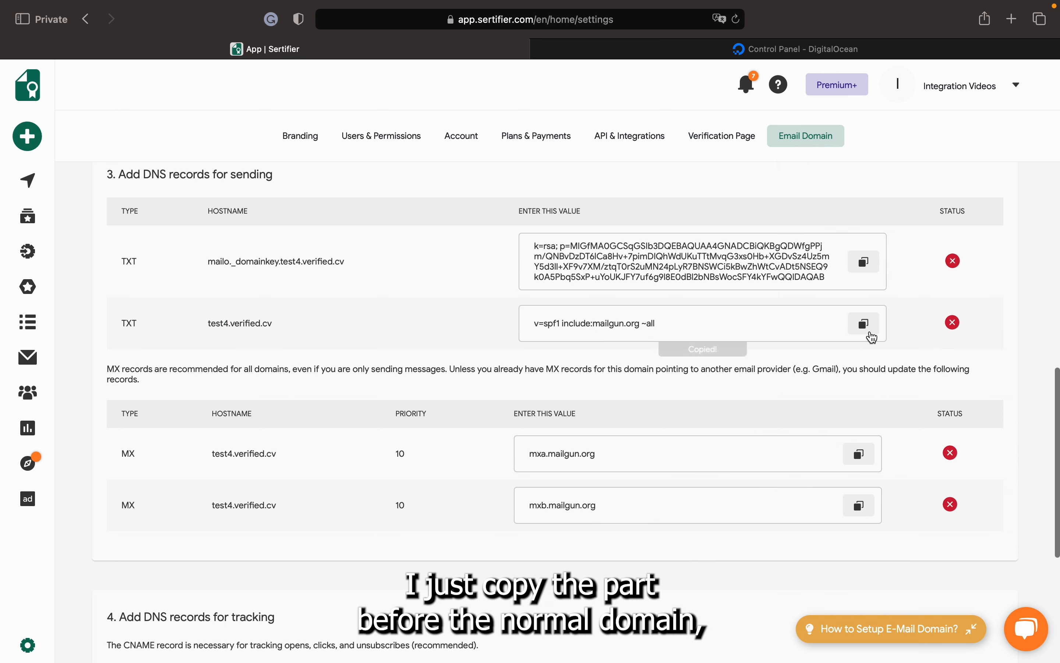
click(785, 50)
key(super+v)
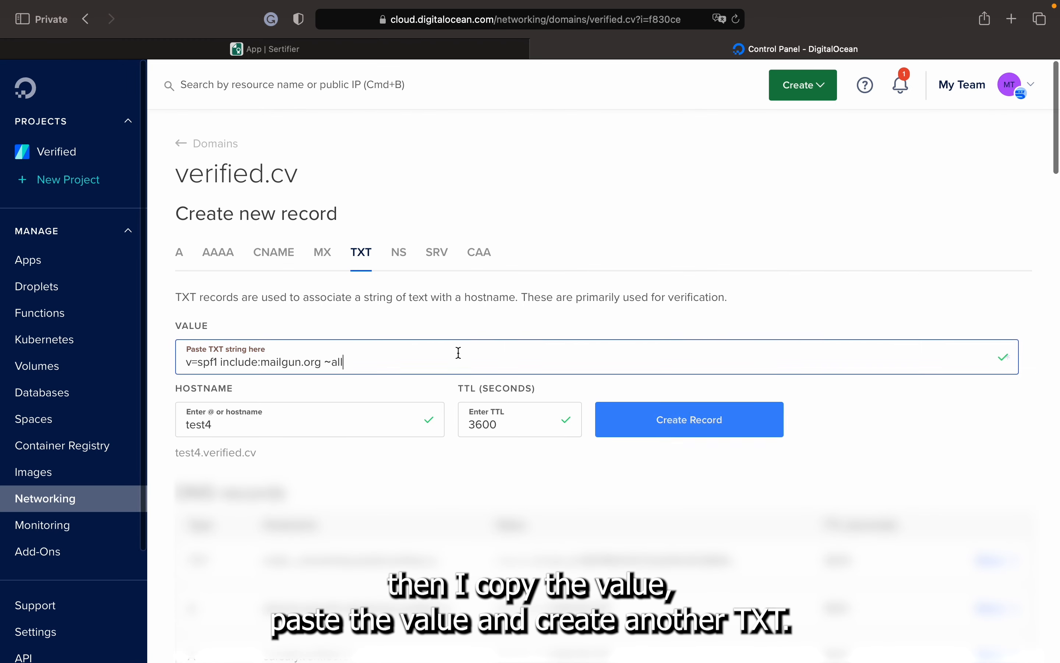
click(682, 420)
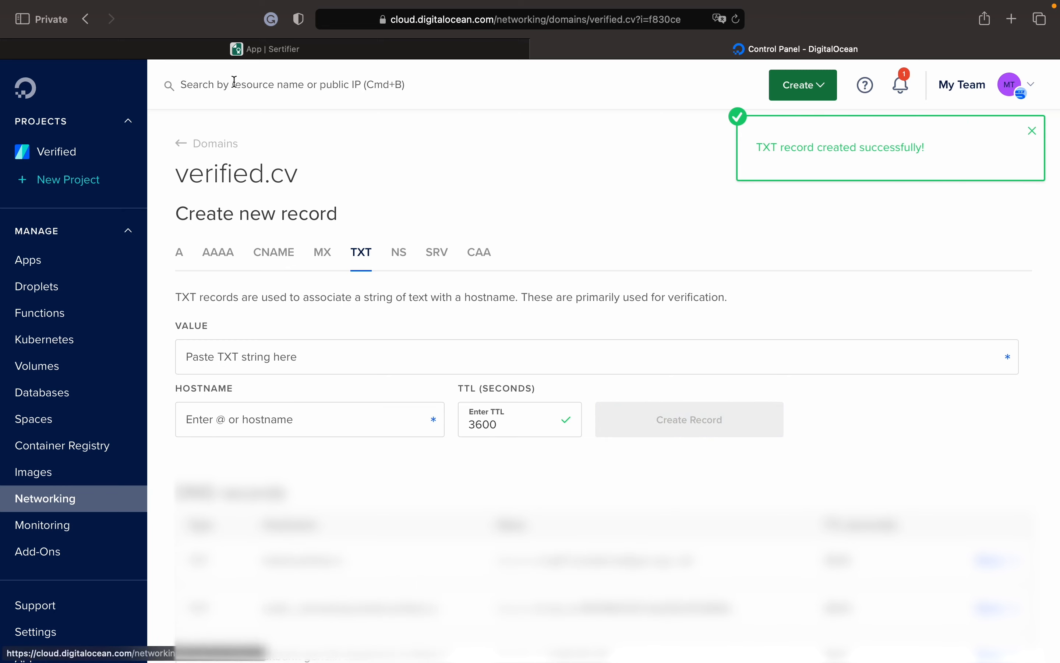
click(267, 49)
scroll(396, 260, down, 5)
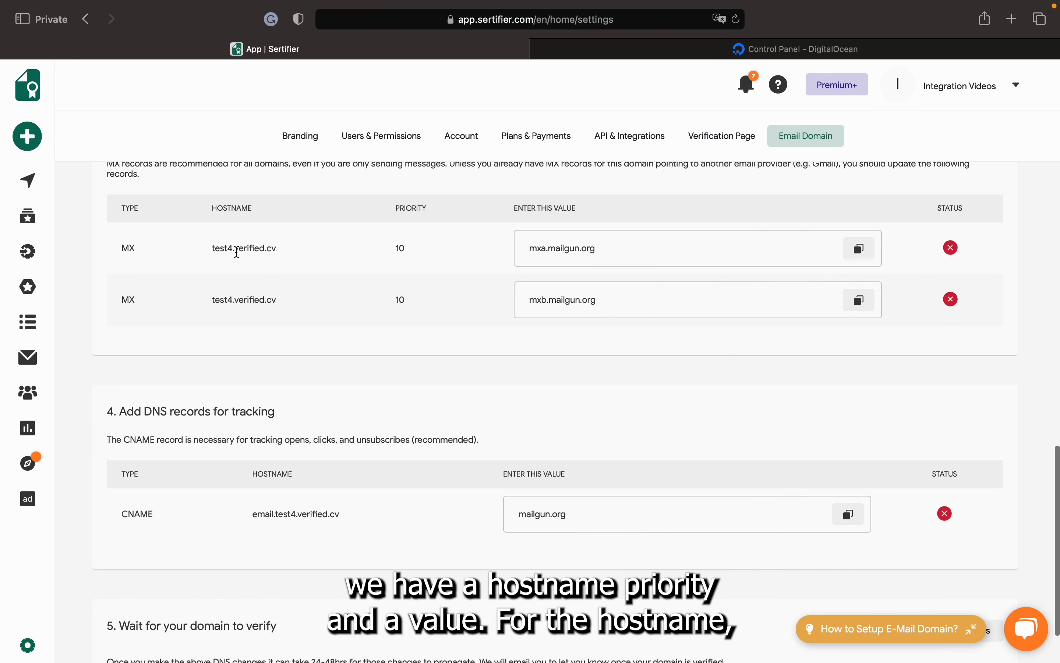
Start a DigitalOcean MX record with hostname test4
drag(233, 249, 210, 249)
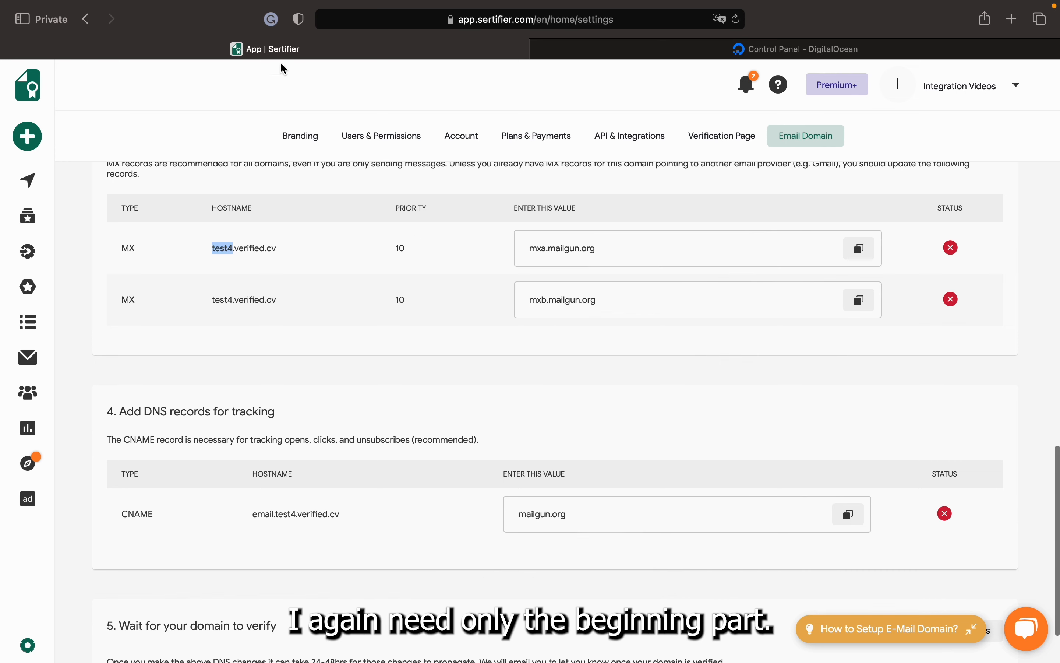
click(611, 52)
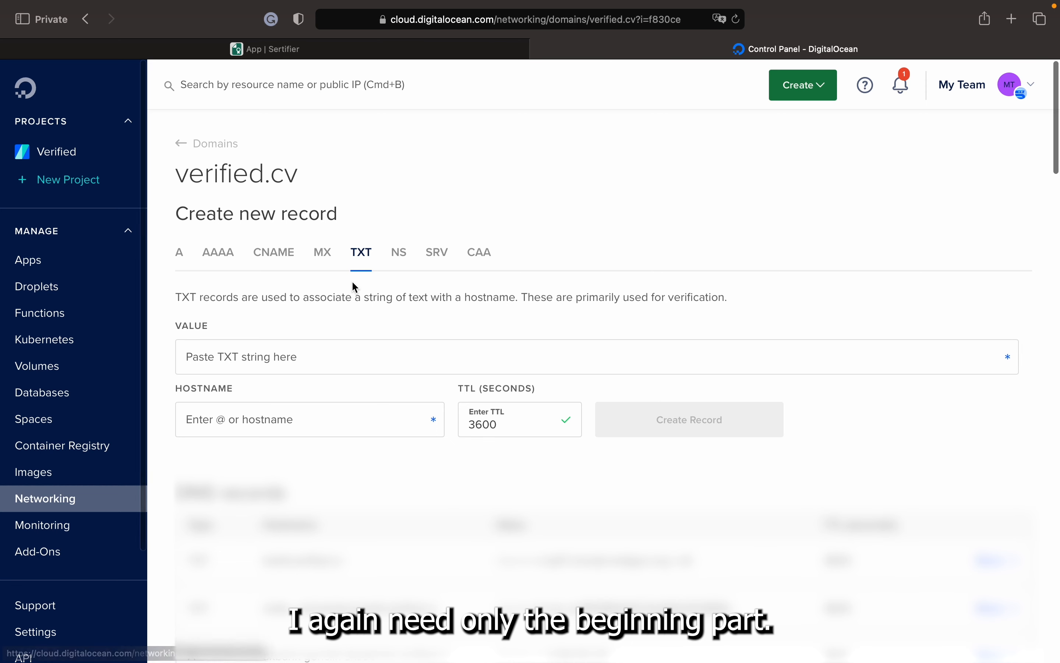
click(325, 263)
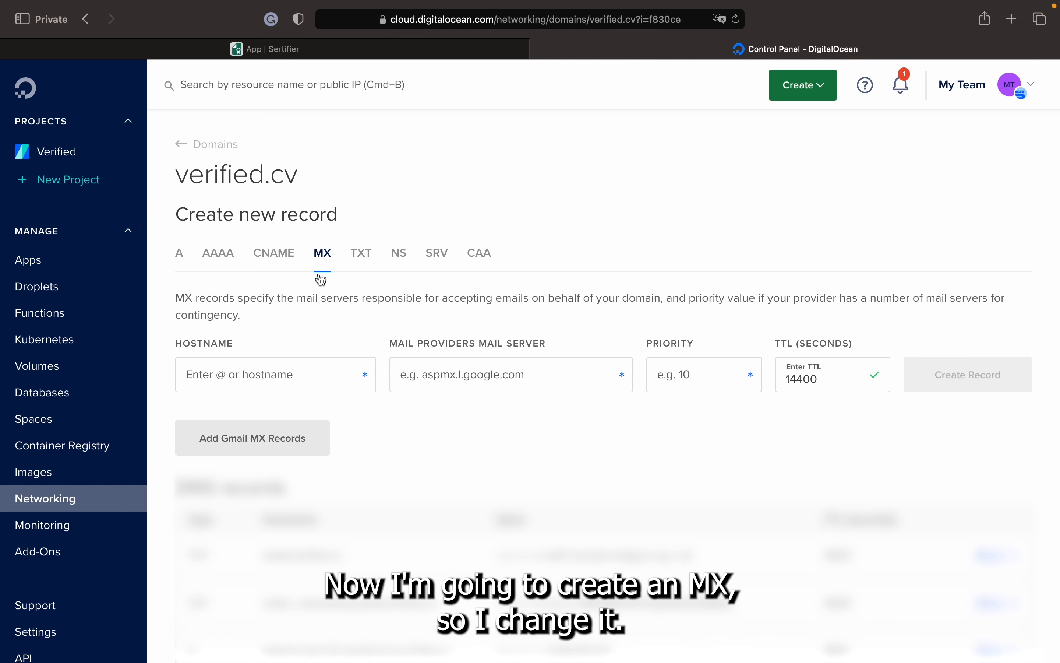
click(260, 366)
text(test4)
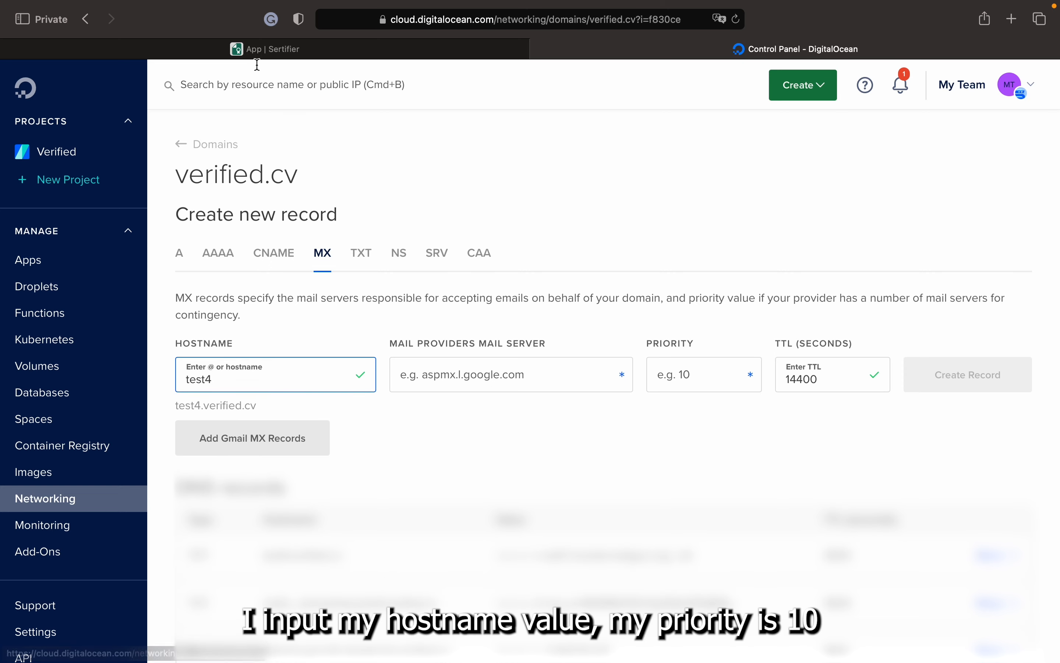
Point the MX record to mxa.mailgun.org with priority 10 and create it
click(262, 49)
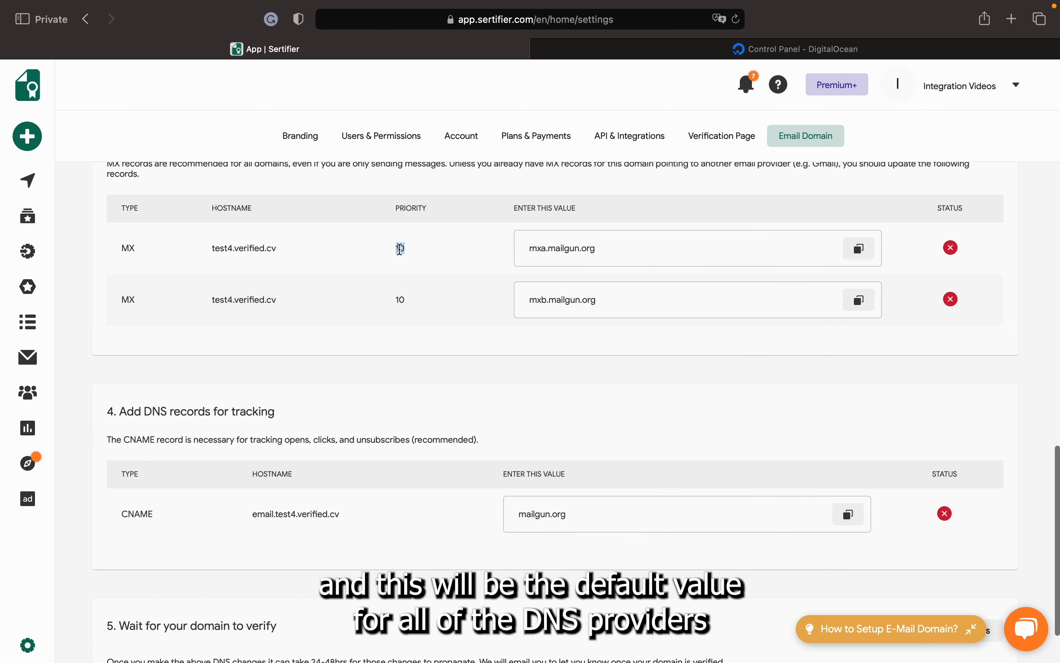
scroll(518, 274, up, 1)
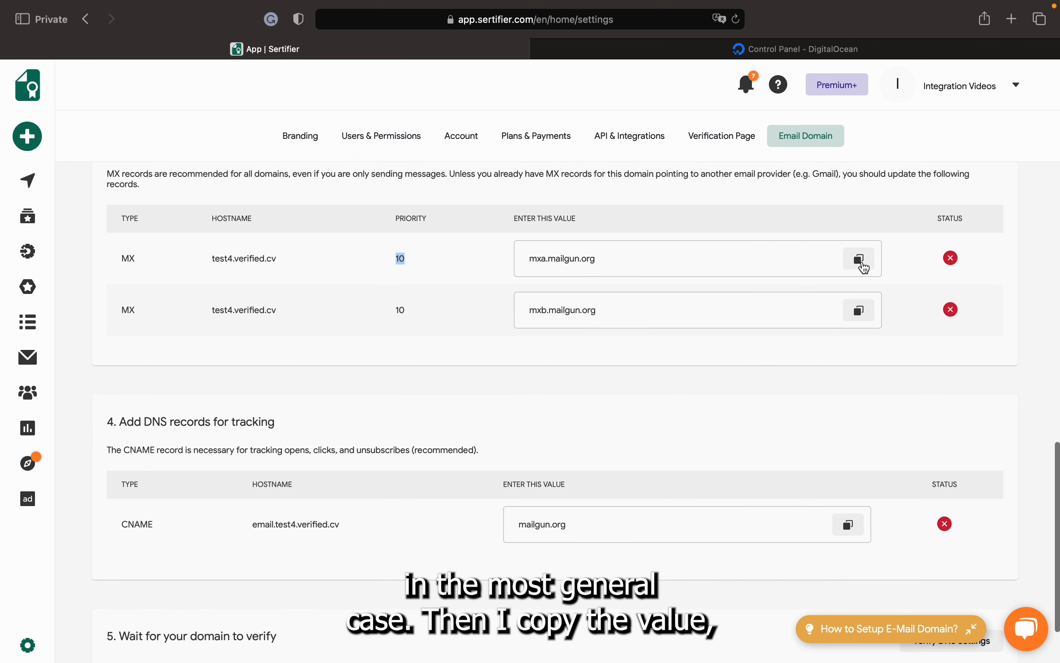
click(864, 268)
click(753, 48)
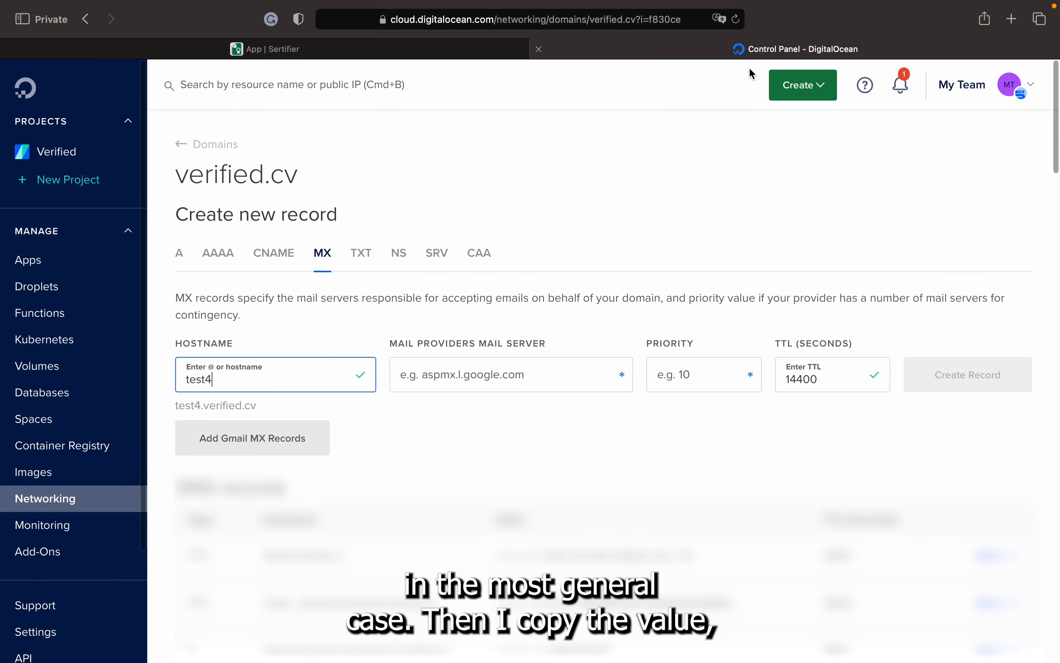
click(493, 376)
key(super+v)
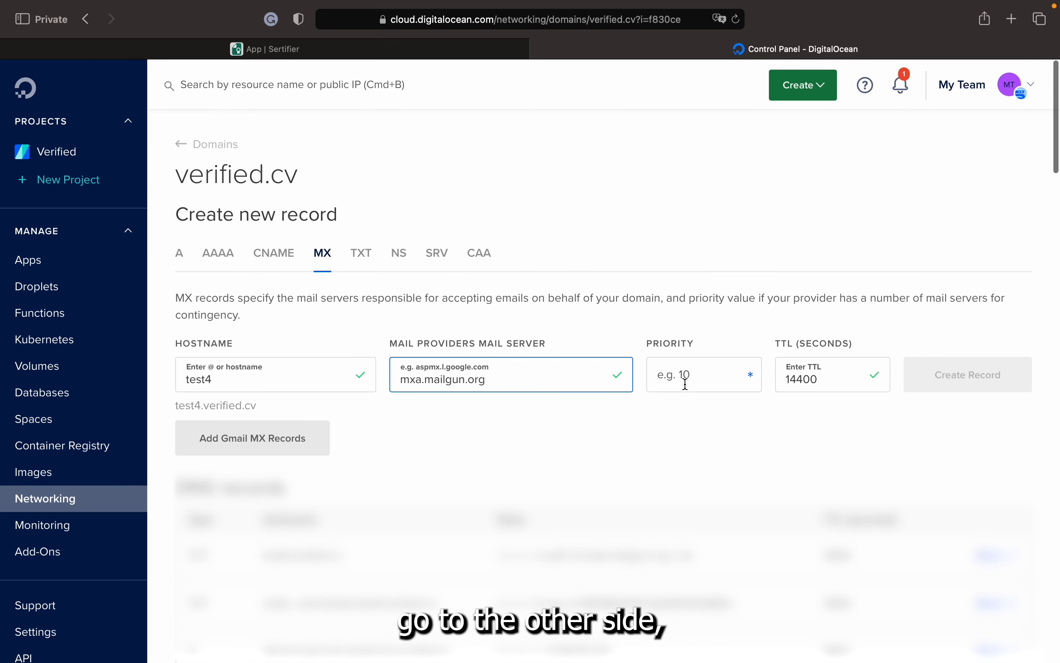
click(686, 384)
text(10)
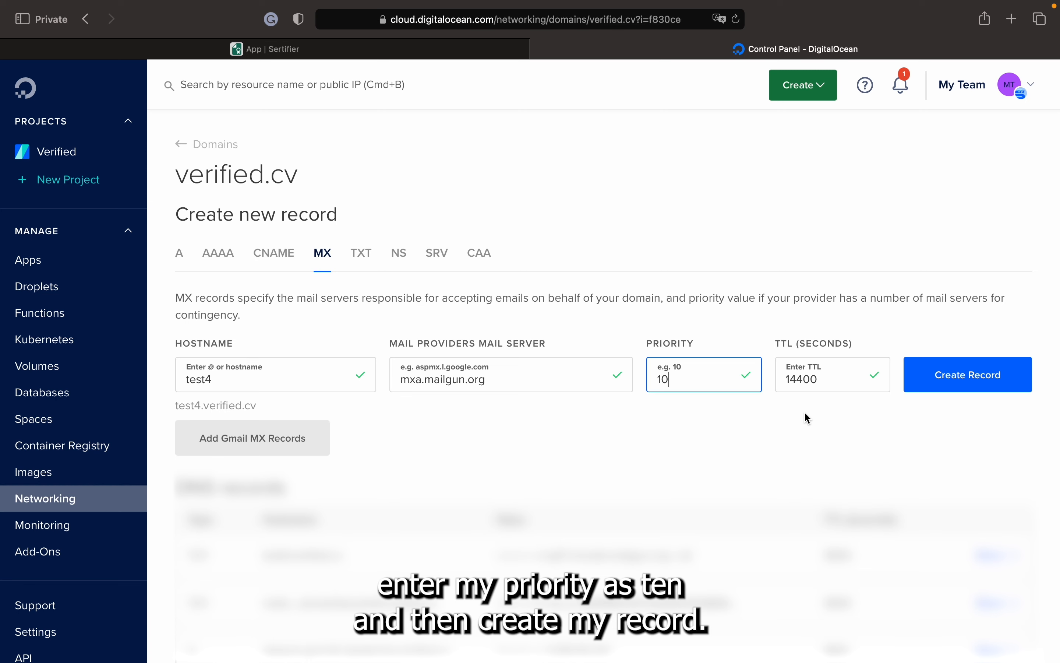
click(955, 384)
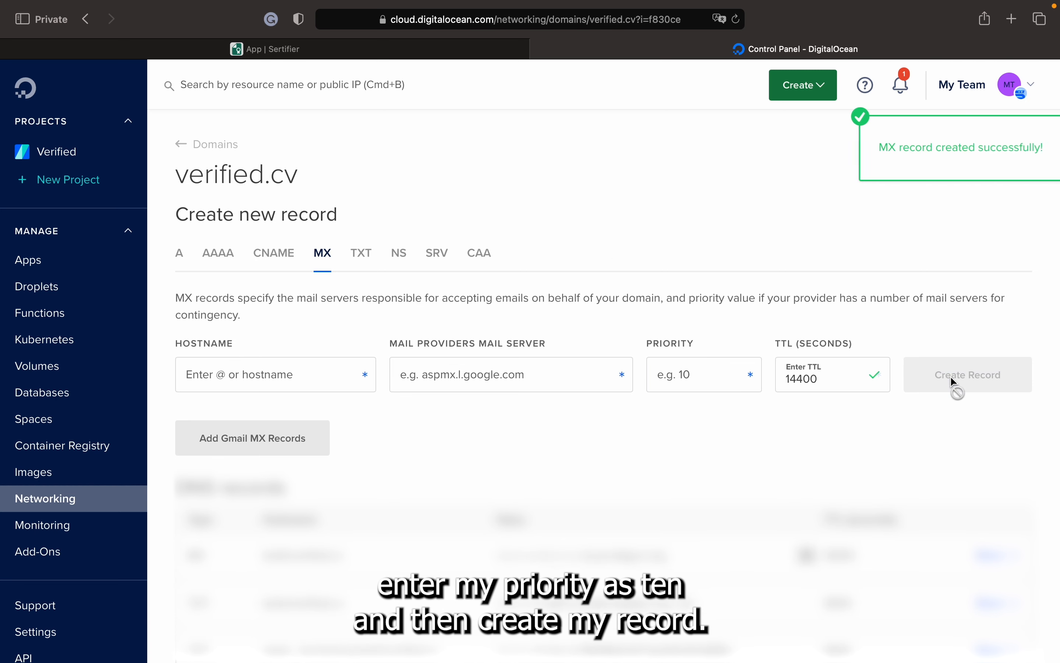
click(321, 56)
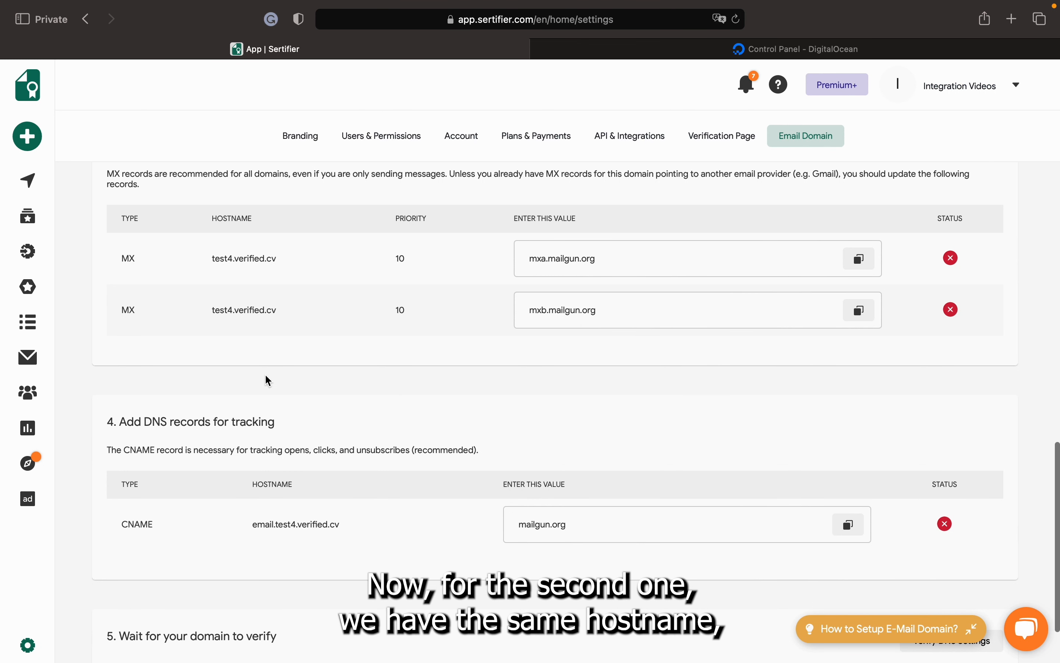
Enter test4 as the hostname of a second MX record
drag(232, 309, 214, 308)
click(802, 49)
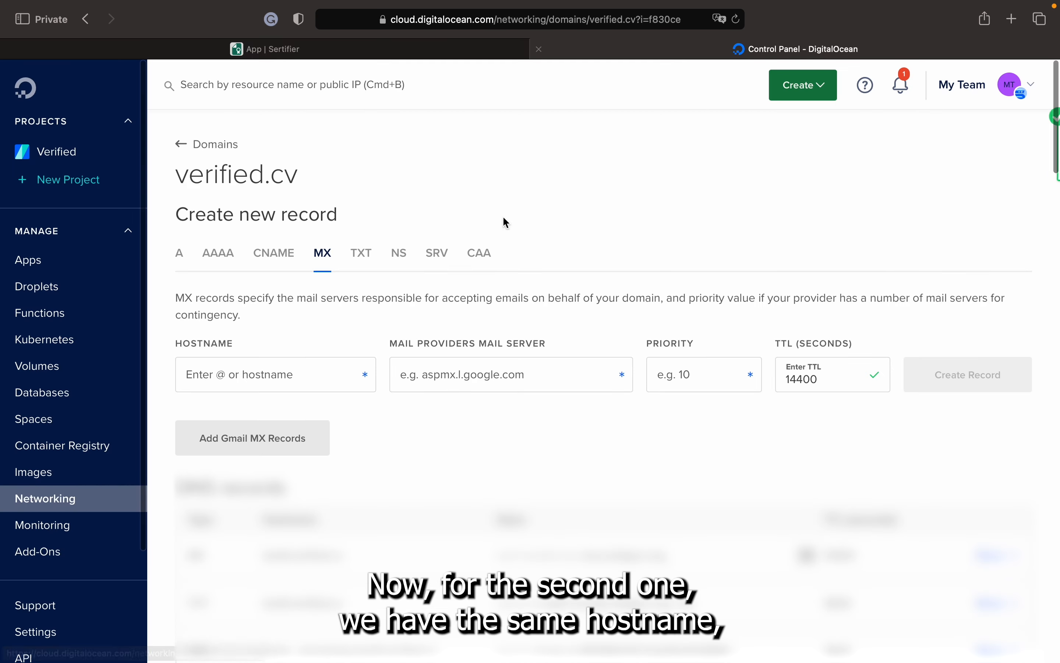
click(266, 373)
key(super+v)
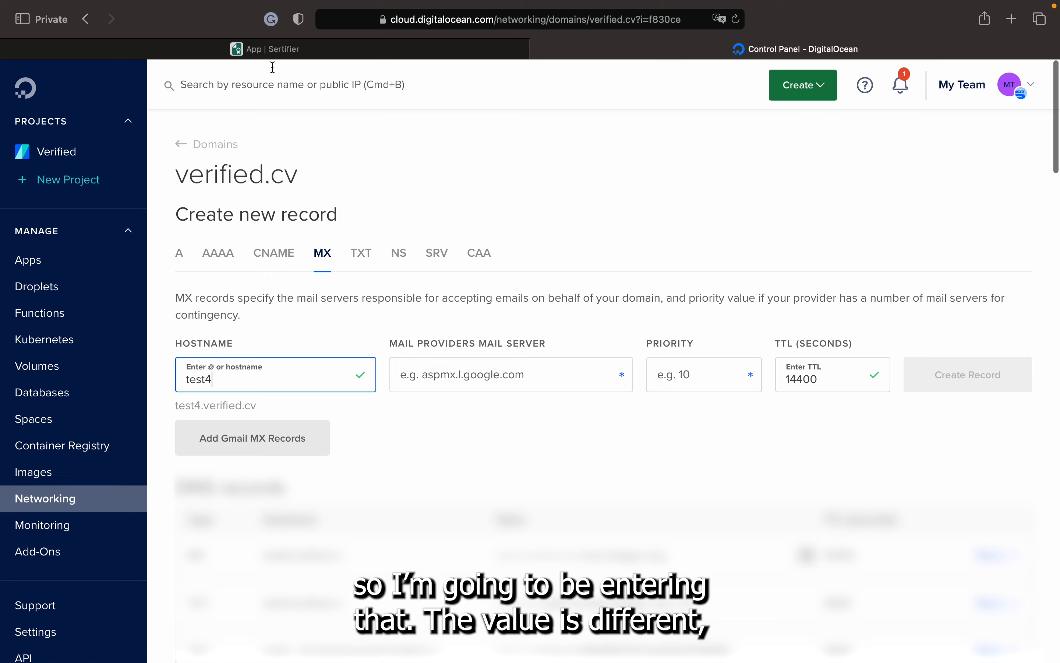
Set its mail server to mxb.mailgun.org with priority 10 and create it
click(274, 51)
click(867, 311)
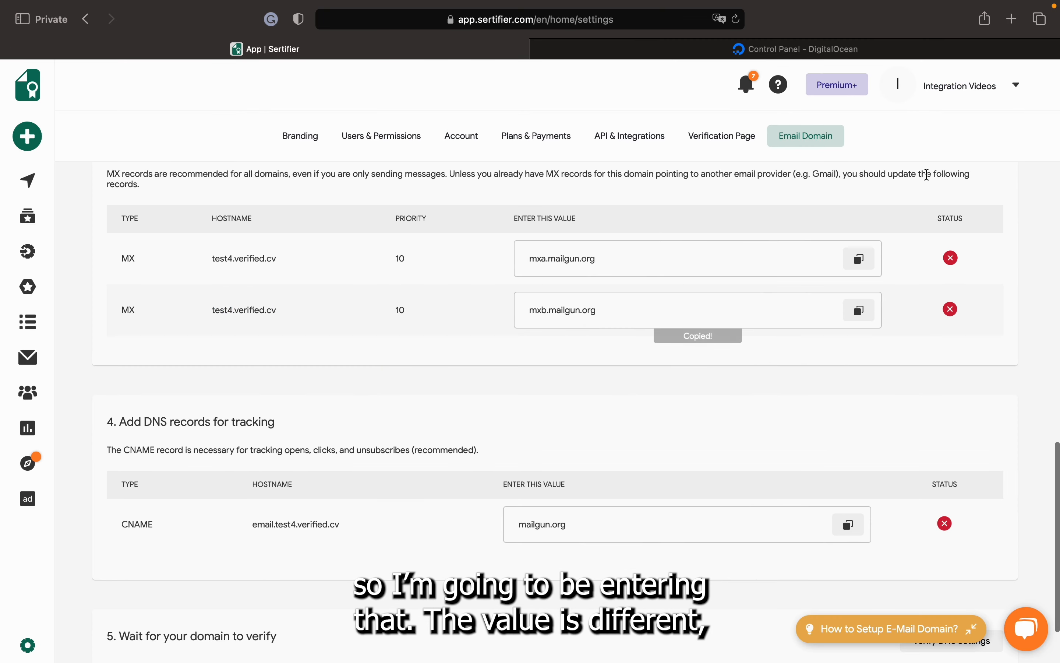
click(955, 51)
click(560, 369)
key(super+v)
click(670, 374)
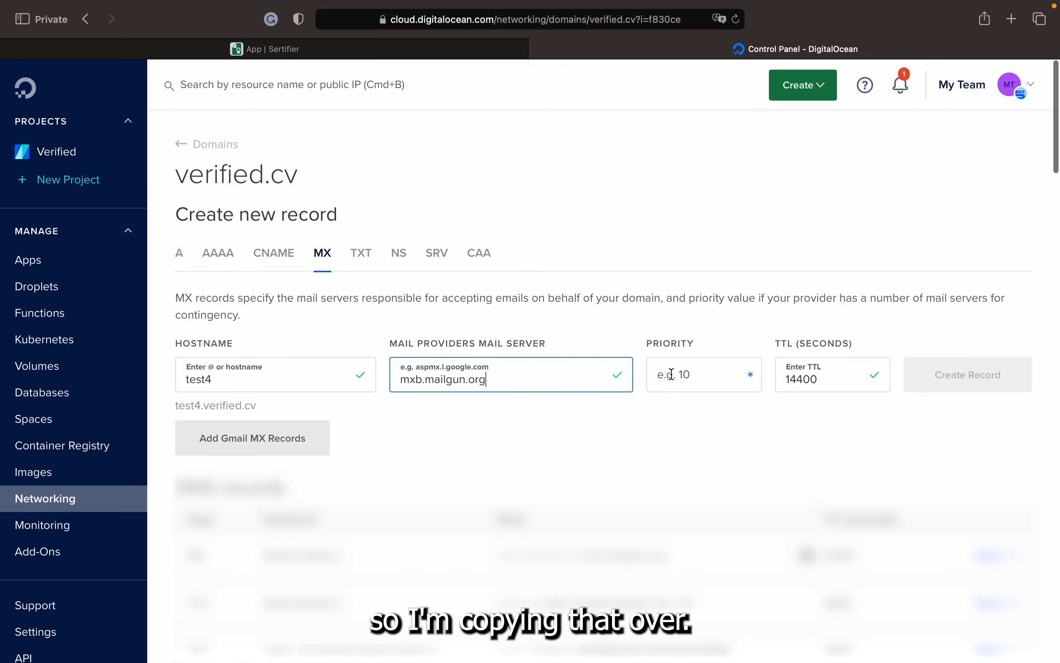
text(10)
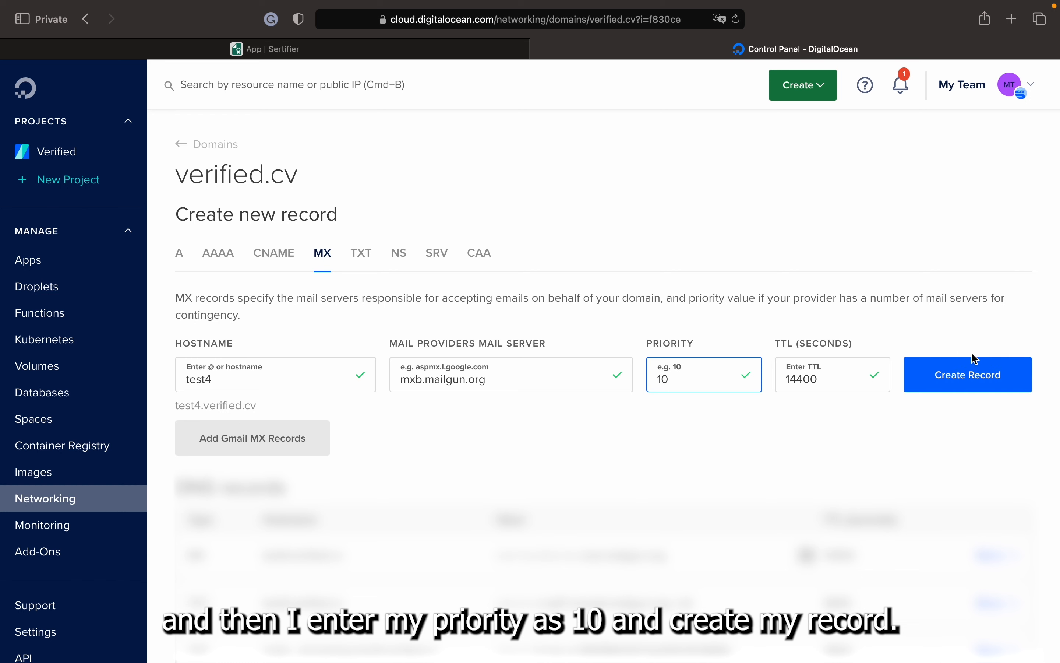
click(989, 380)
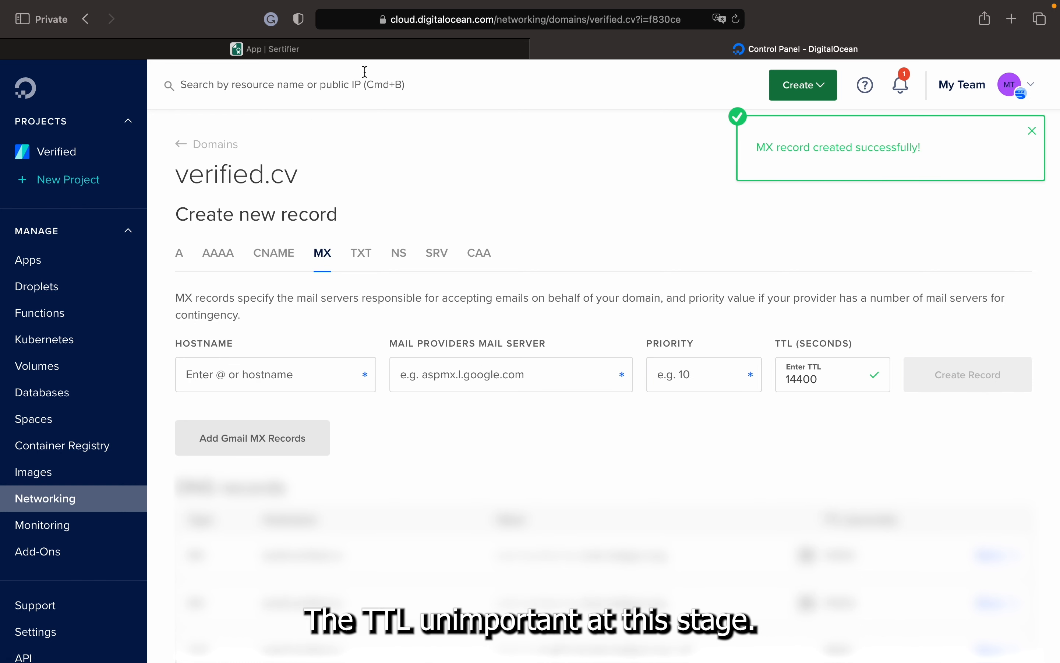
click(372, 49)
scroll(385, 271, down, 3)
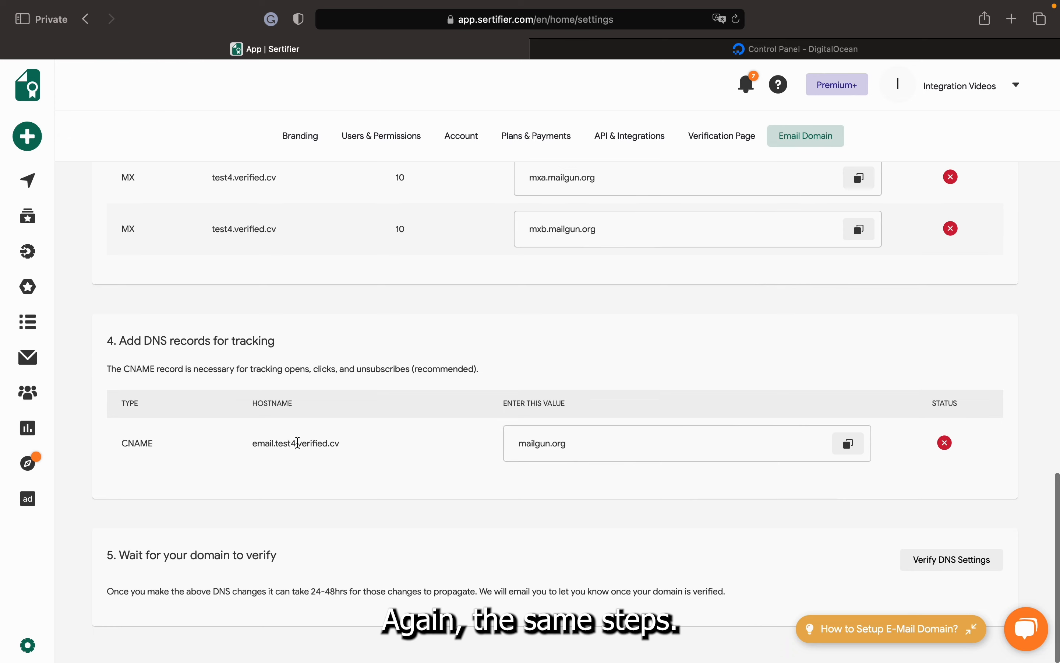
Start a DigitalOcean CNAME record with hostname email.test4
drag(297, 442, 253, 442)
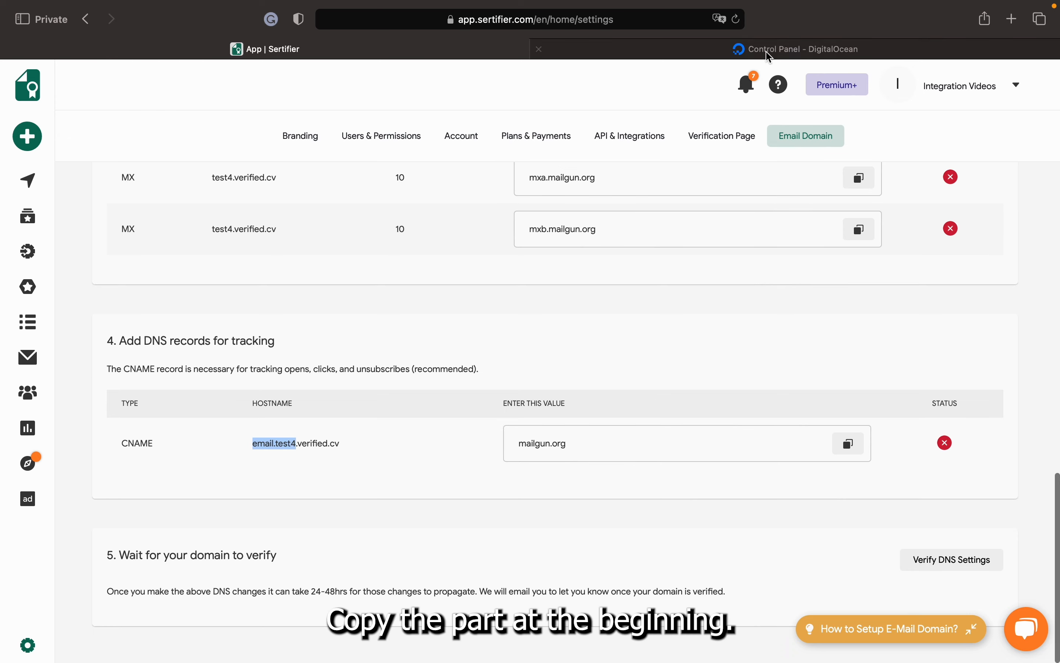
click(769, 55)
click(275, 257)
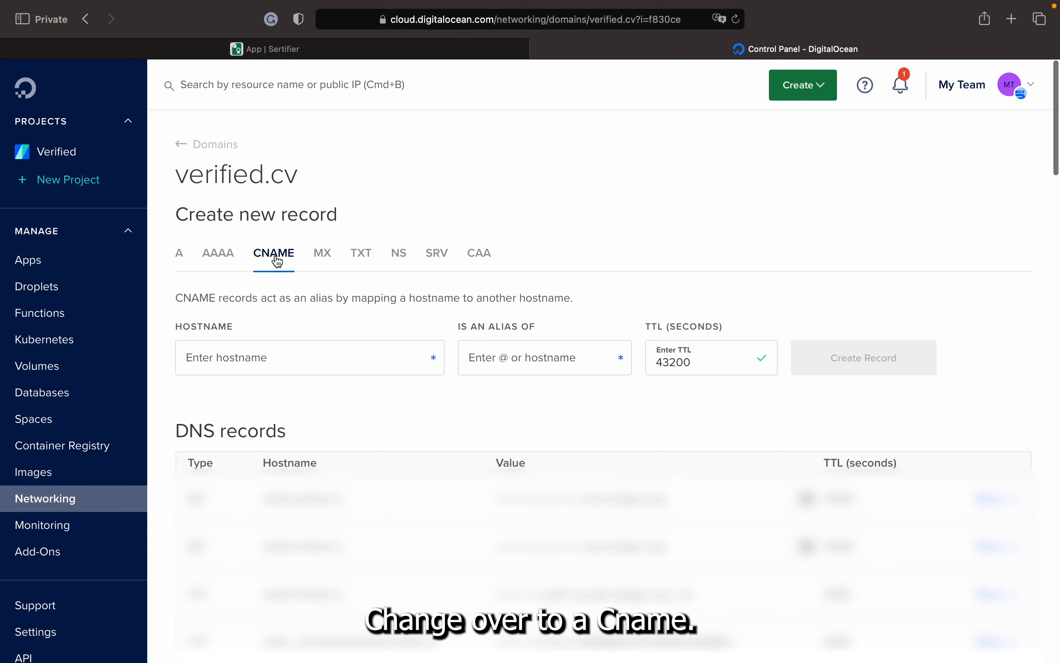
click(272, 351)
key(super+v)
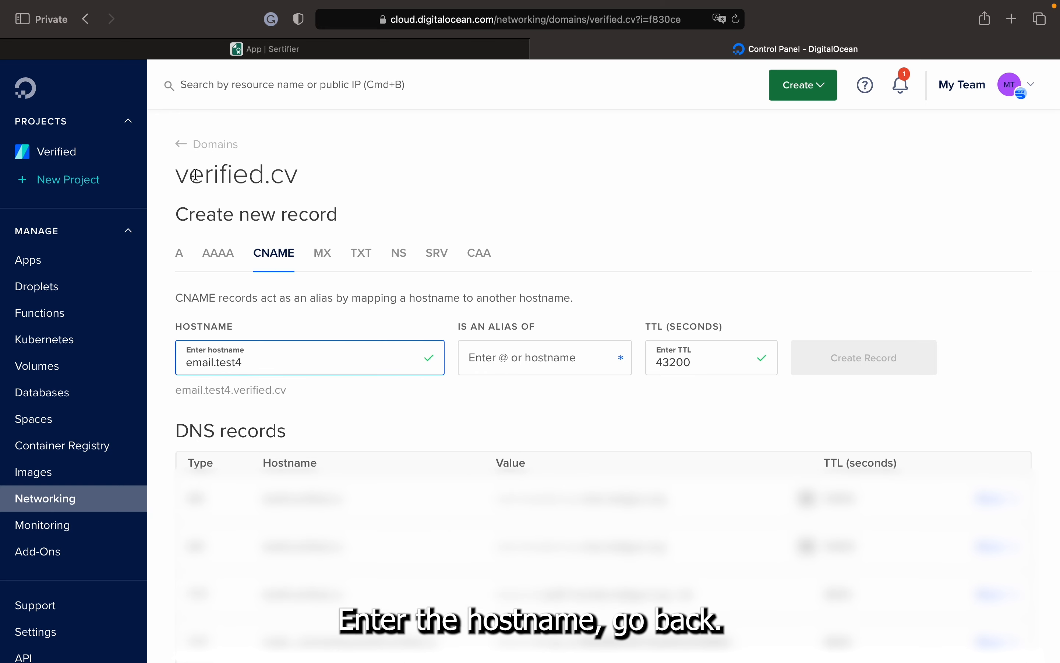
Alias it to mailgun.org, create the record, and return to Sertifier
click(204, 49)
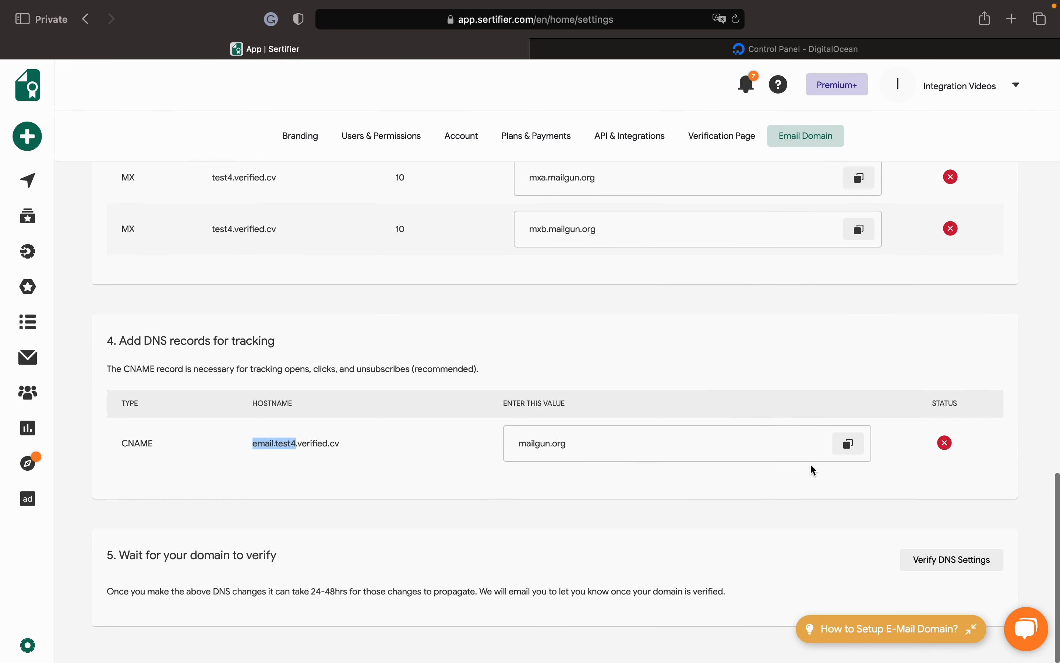
click(850, 455)
click(860, 55)
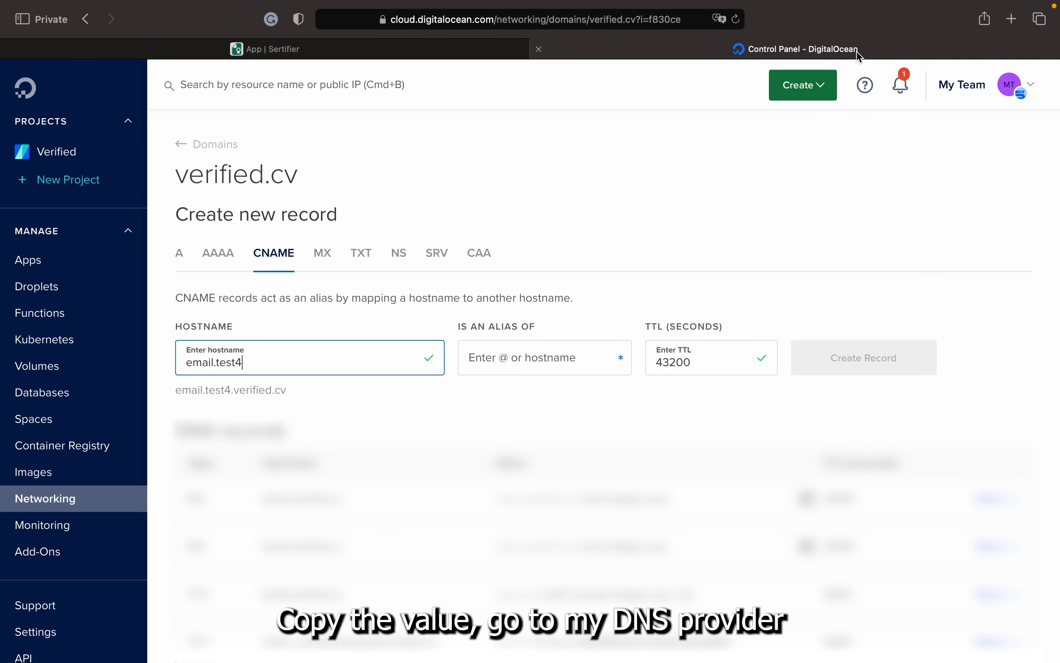
click(517, 354)
key(super+v)
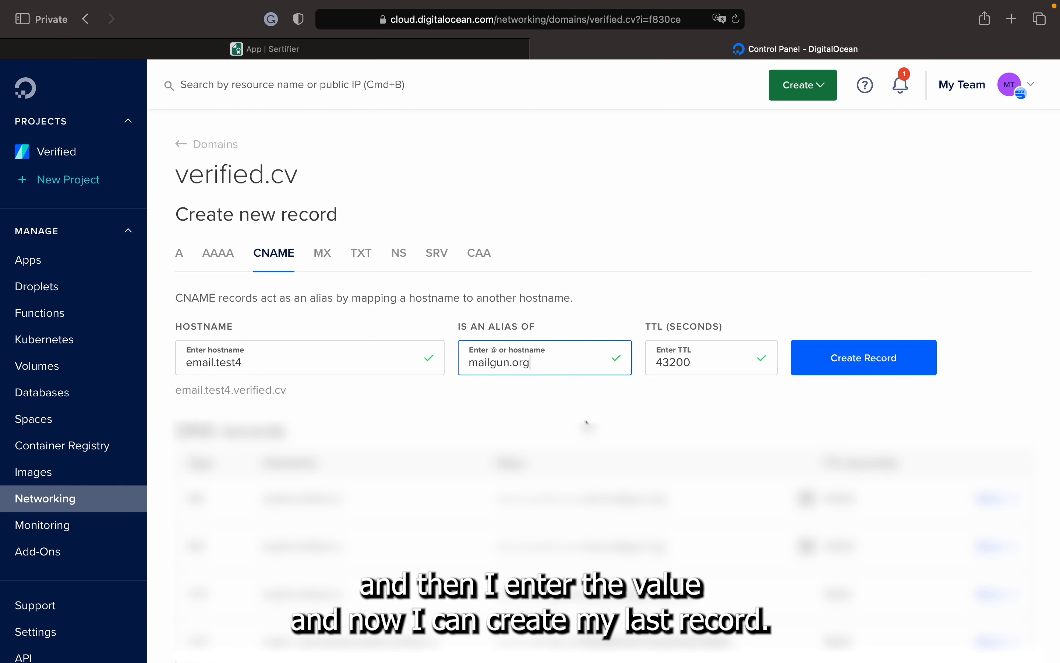
click(834, 372)
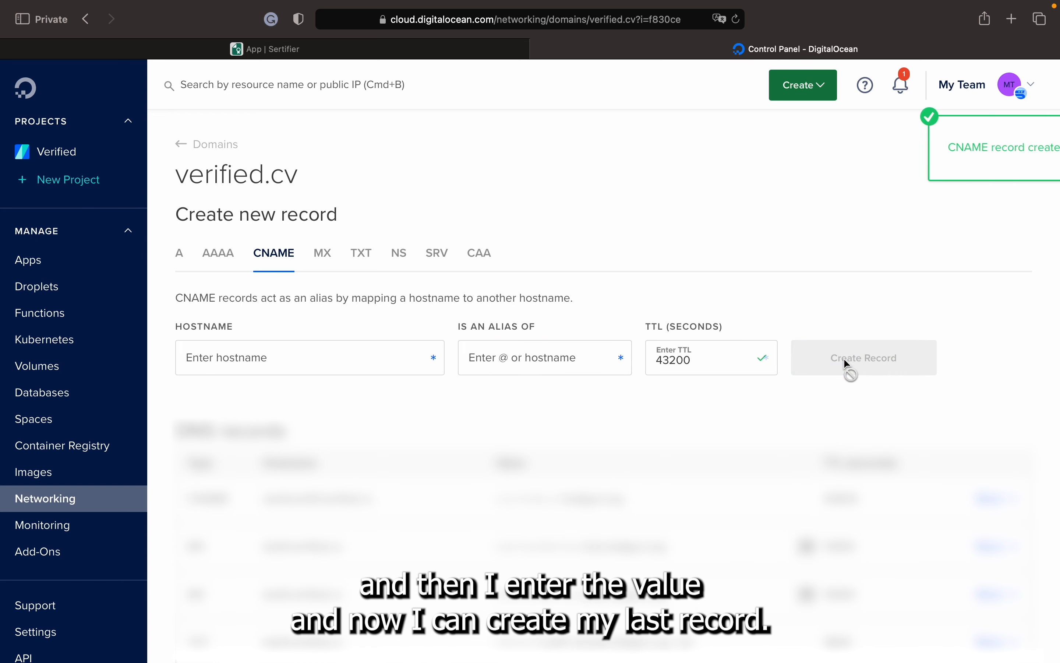
click(380, 50)
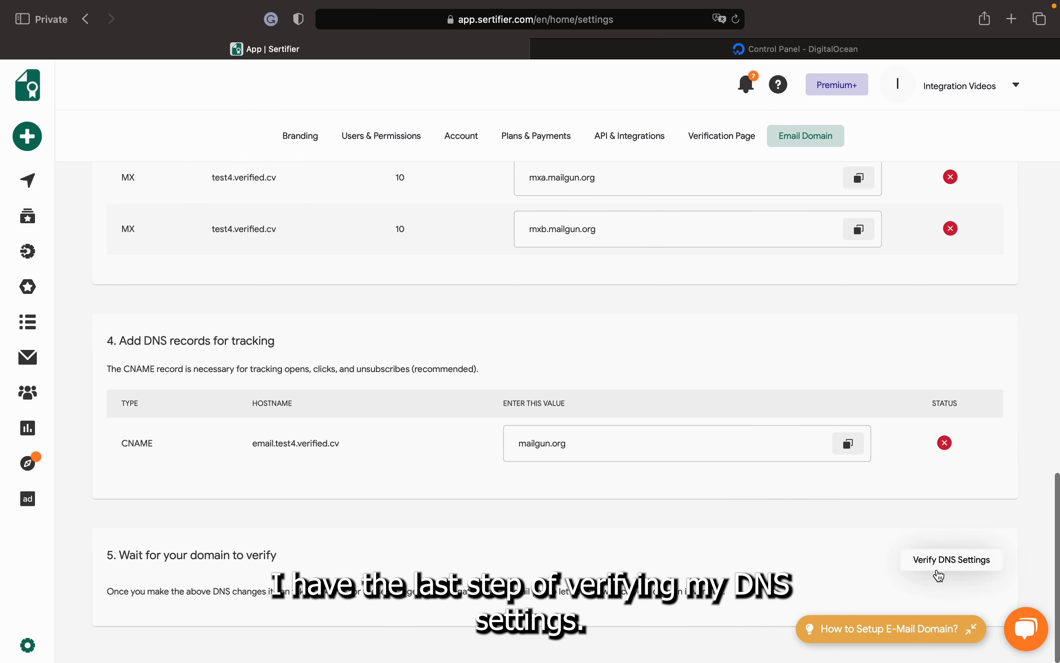
Verify the DNS settings and confirm test4.verified.cv shows Active with all records verified
scroll(910, 373, up, 3)
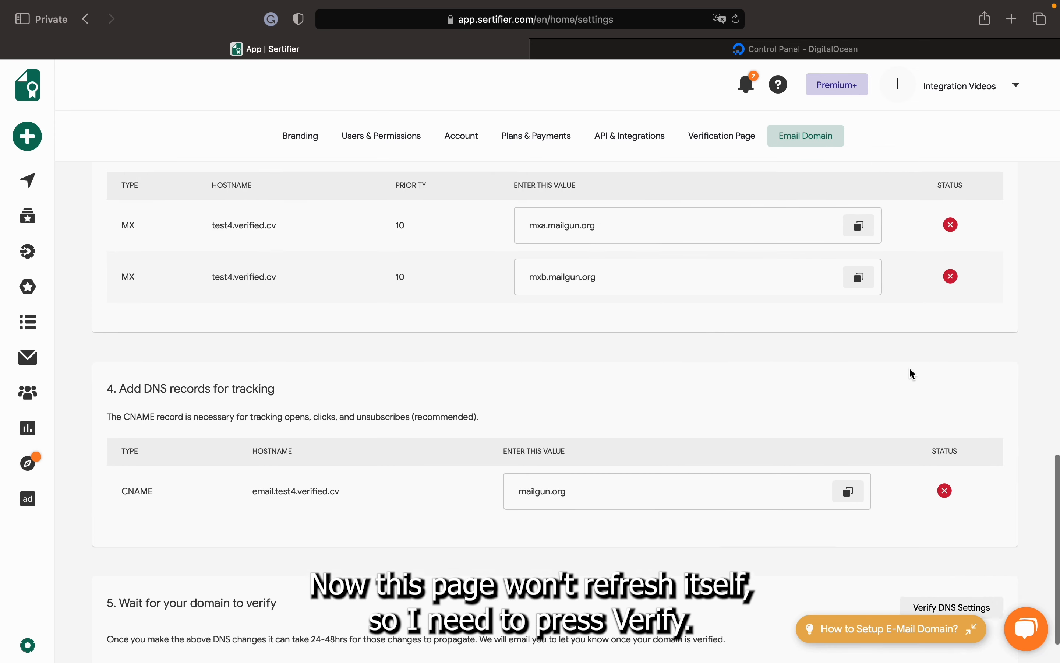
scroll(910, 373, down, 3)
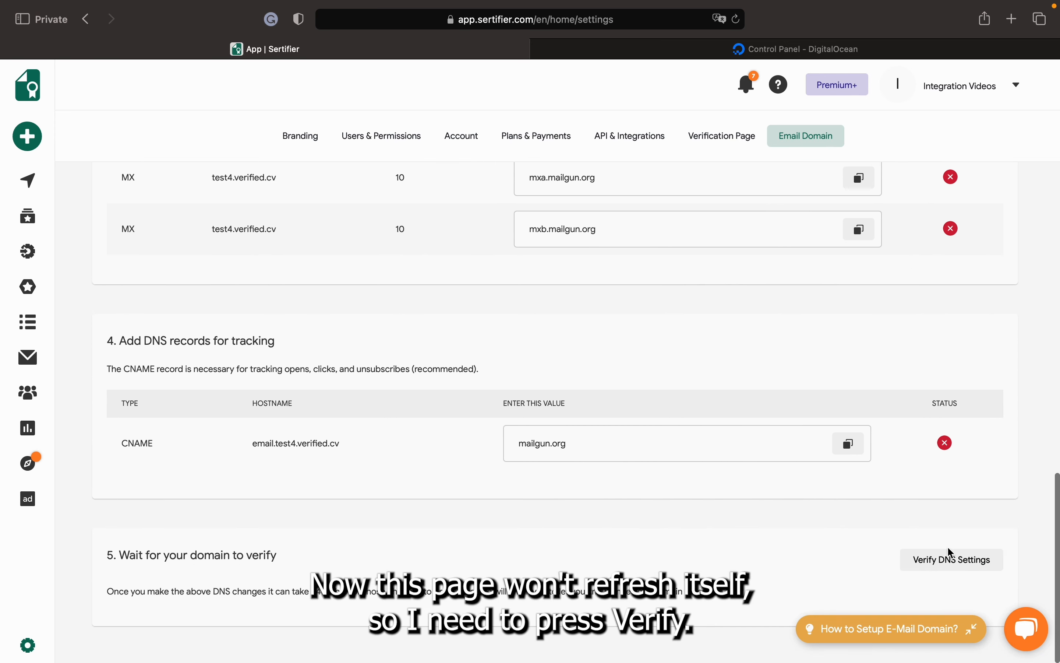
click(942, 568)
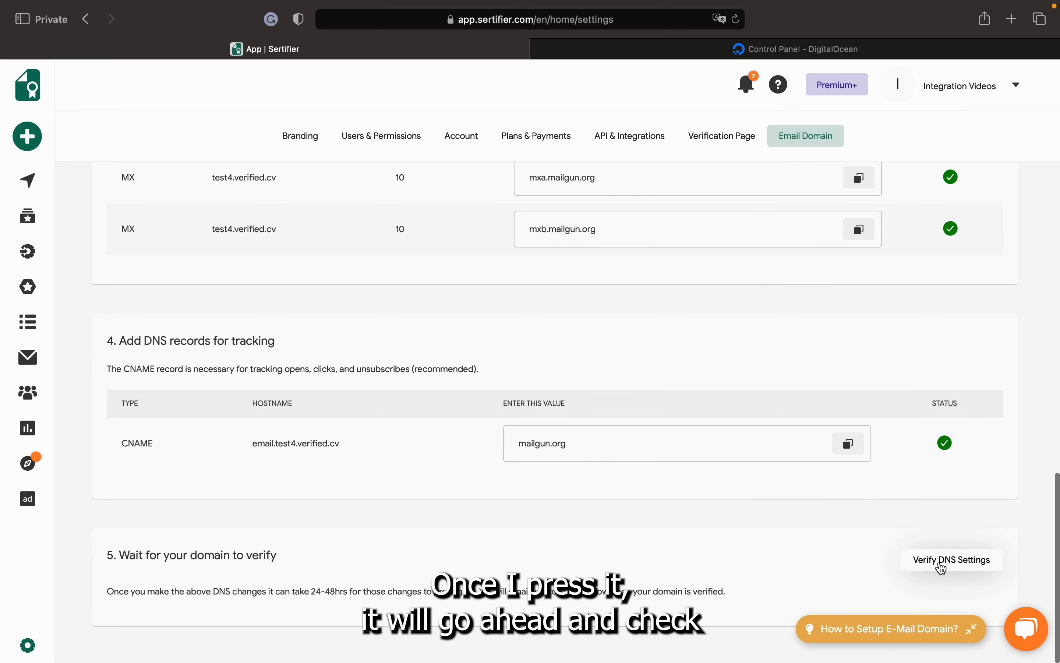
scroll(917, 407, up, 15)
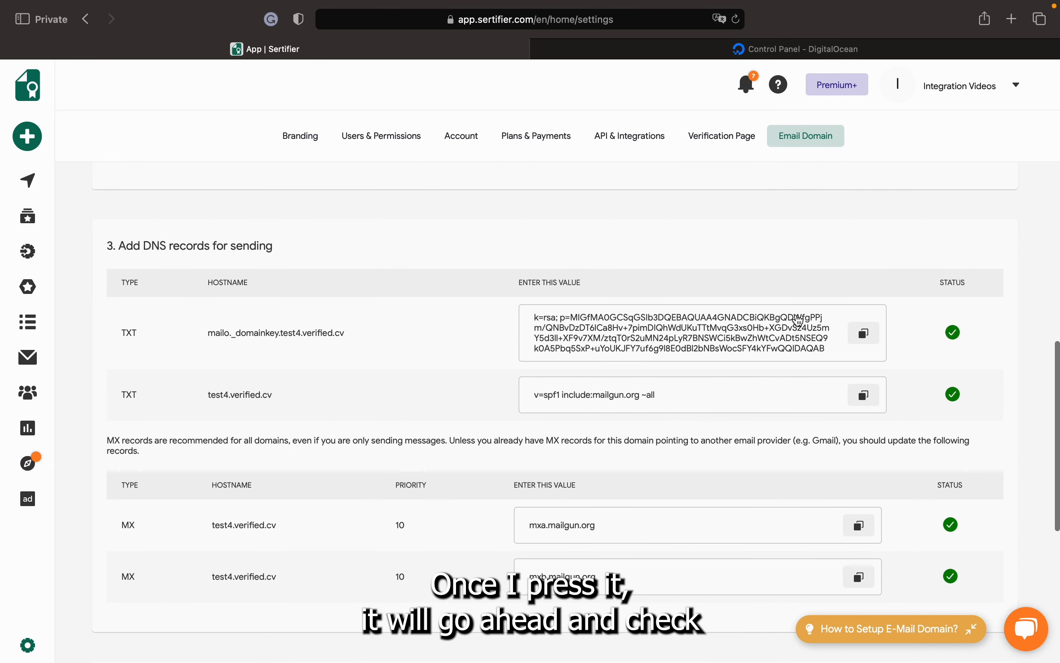
scroll(913, 416, down, 14)
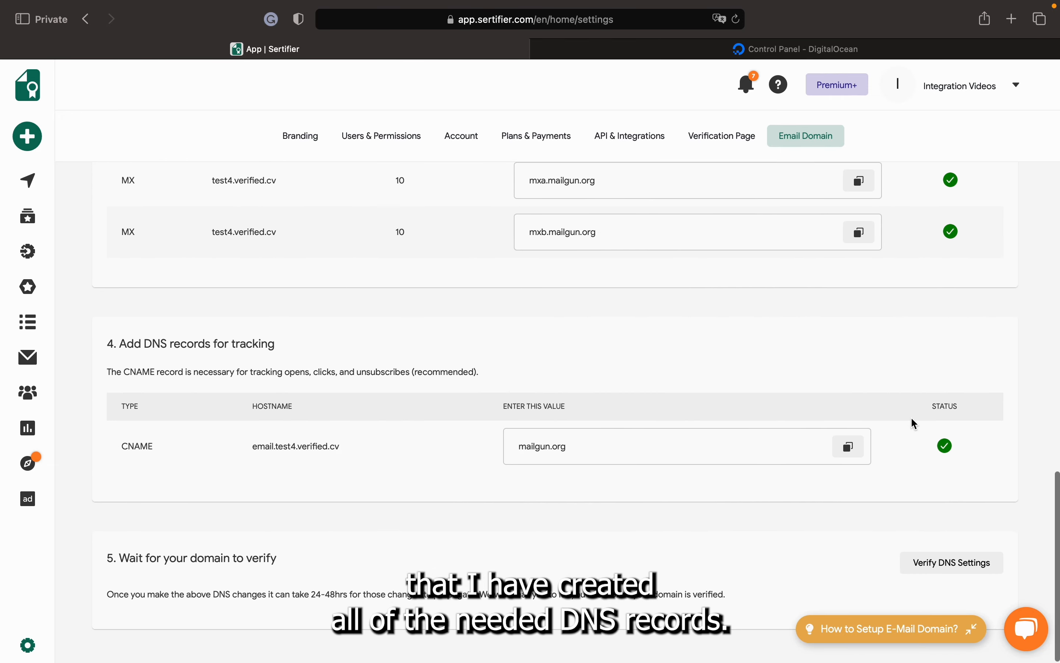
scroll(914, 424, up, 20)
scroll(914, 423, up, 7)
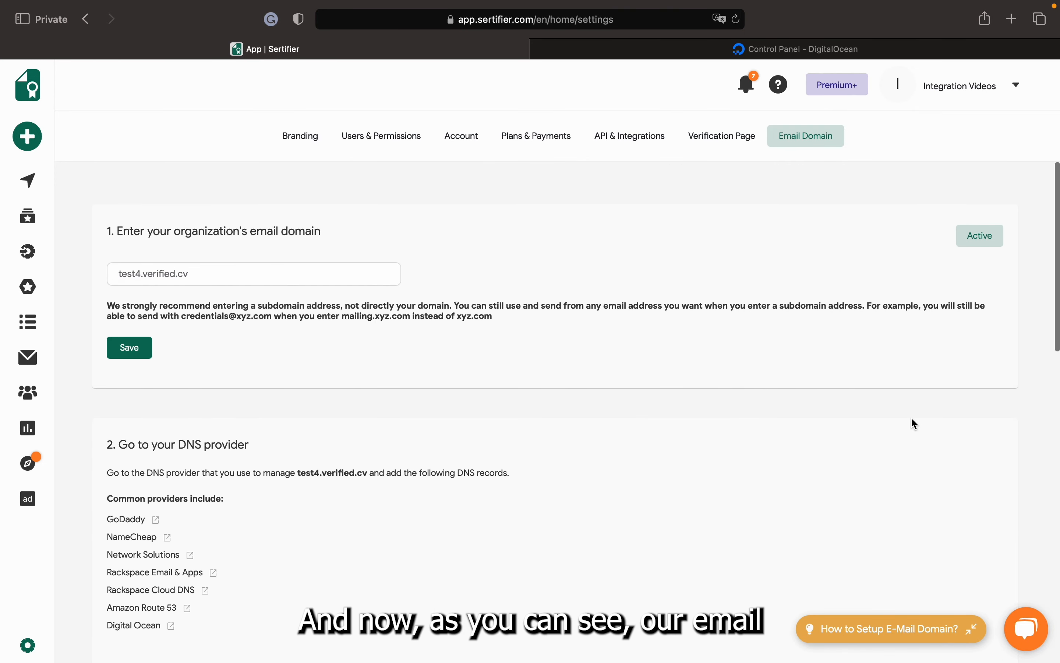
double_click(972, 230)
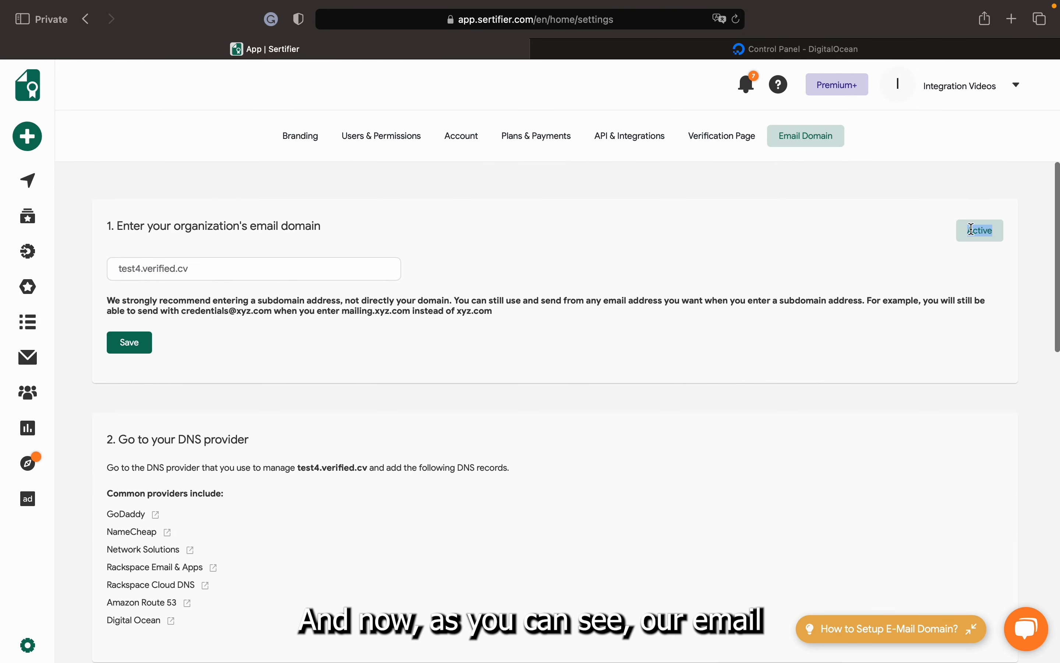
click(830, 220)
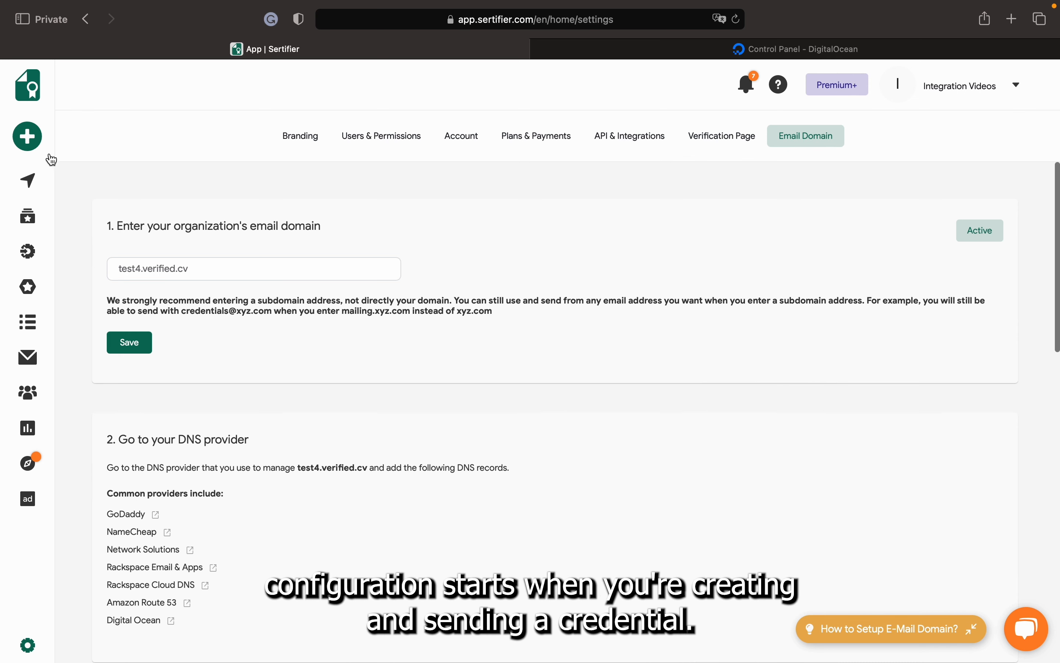
mouse_move(46, 158)
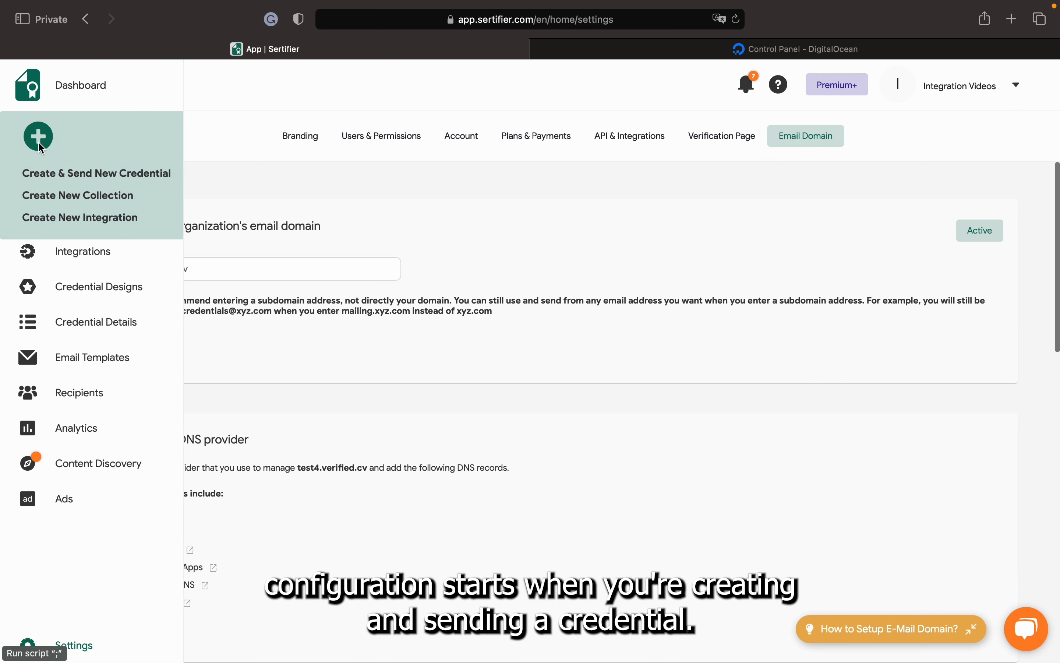
Via Create & Send New Credential, pick the Integration Mail email template and reach its sender fields
click(79, 176)
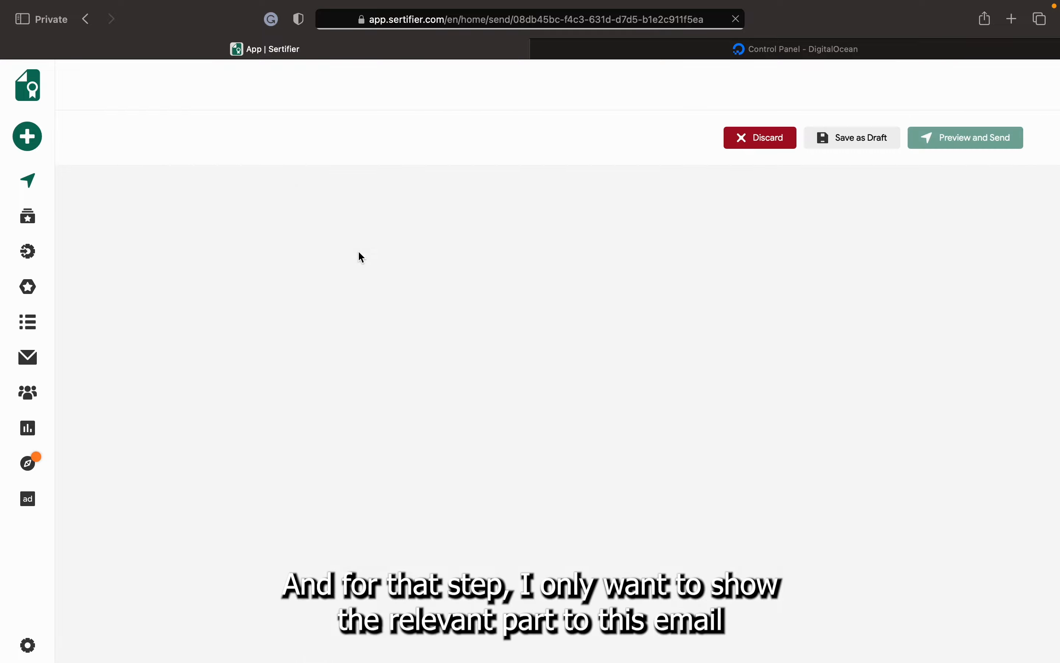
scroll(490, 306, down, 3)
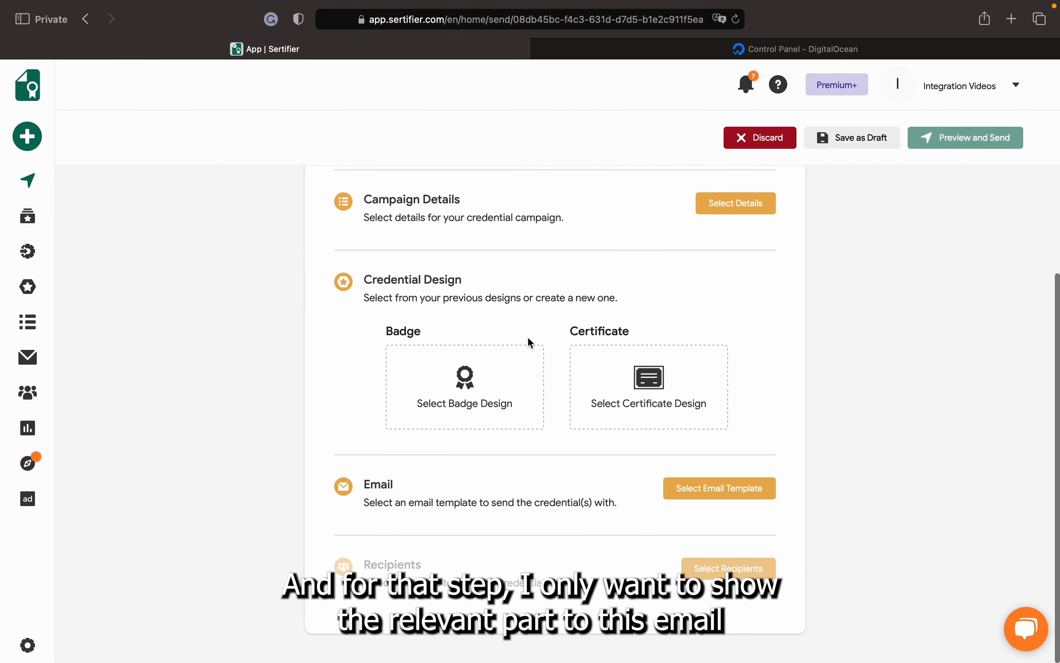
click(709, 489)
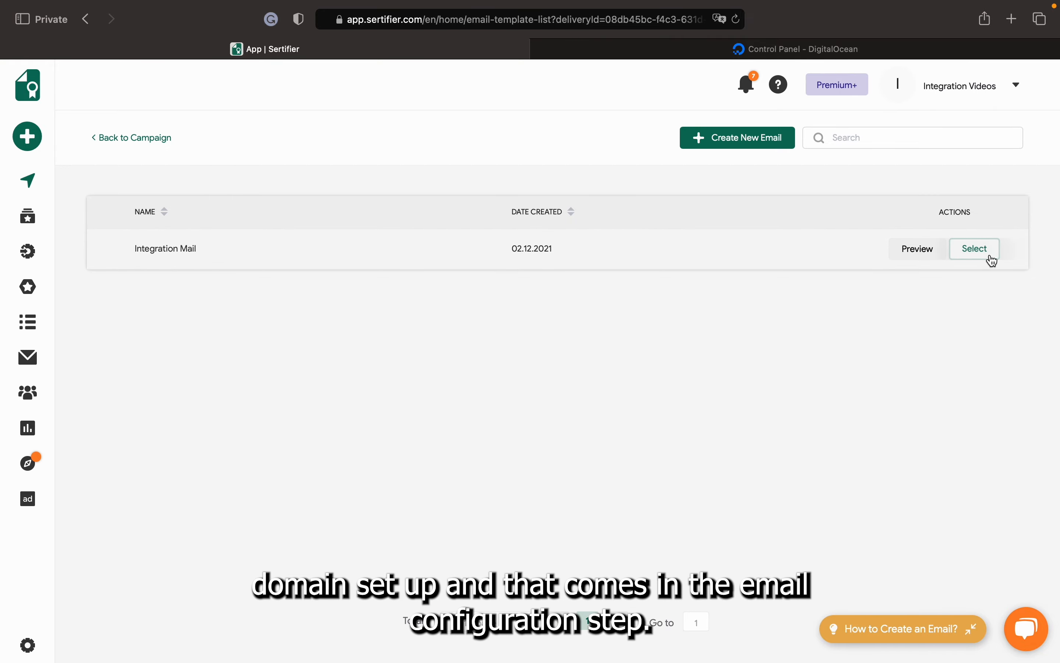
click(975, 249)
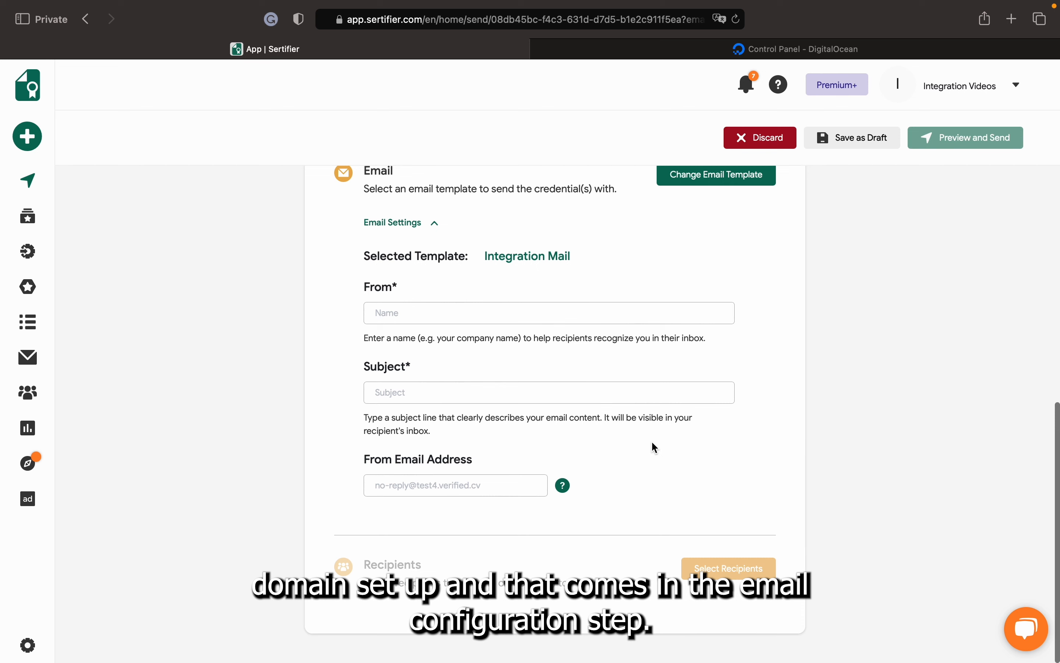
click(419, 311)
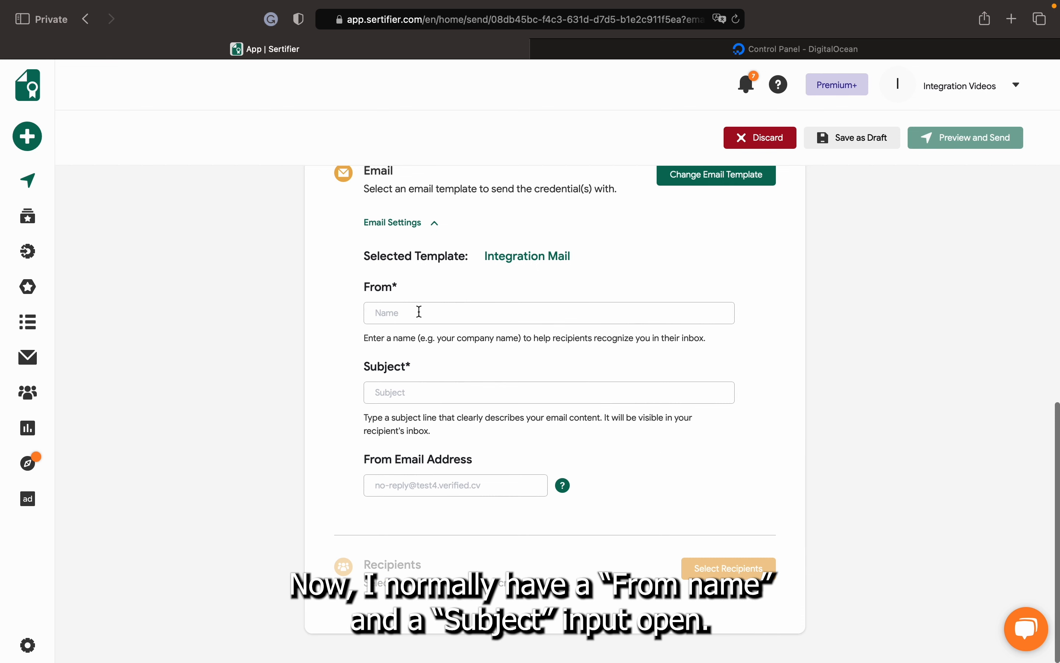
click(403, 388)
Set the campaign email's sender name and subject line both to 'Test'
click(444, 305)
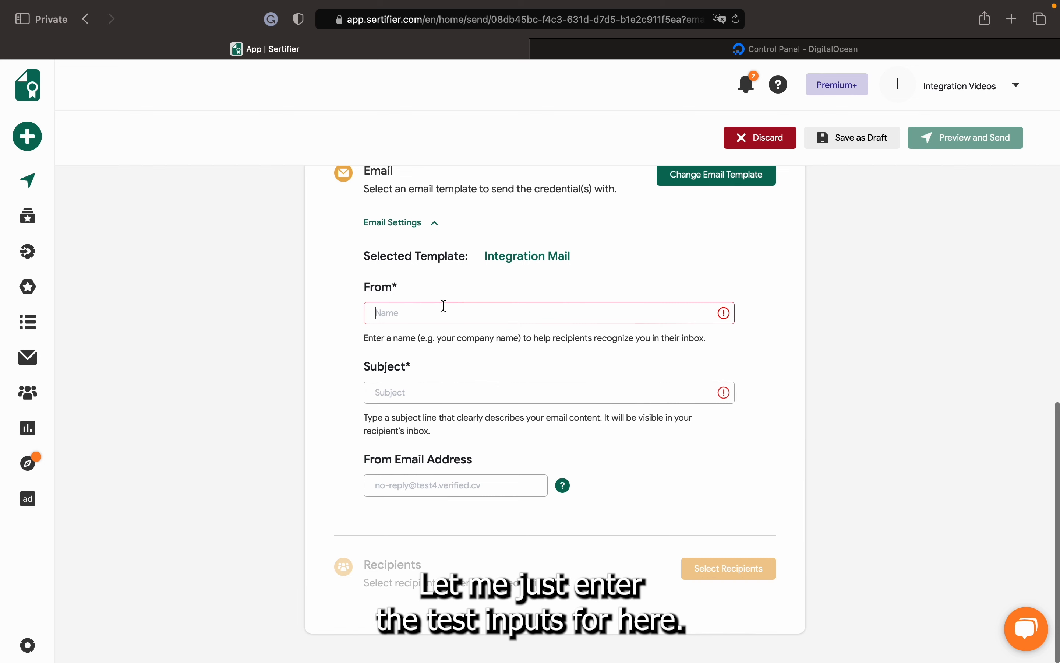
text(Test)
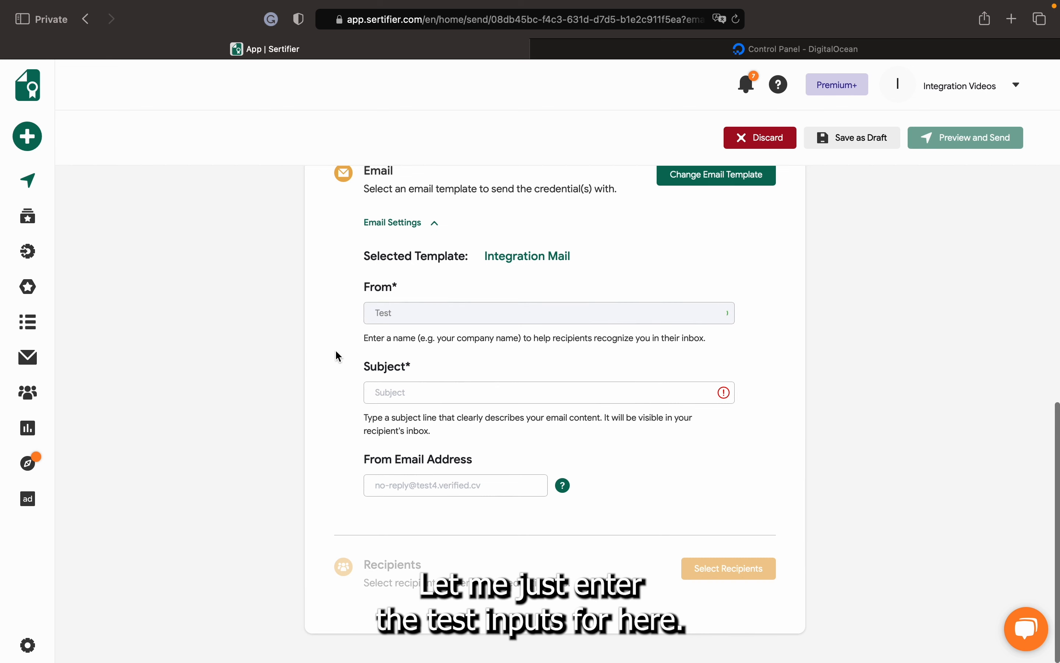
click(410, 397)
text(Test)
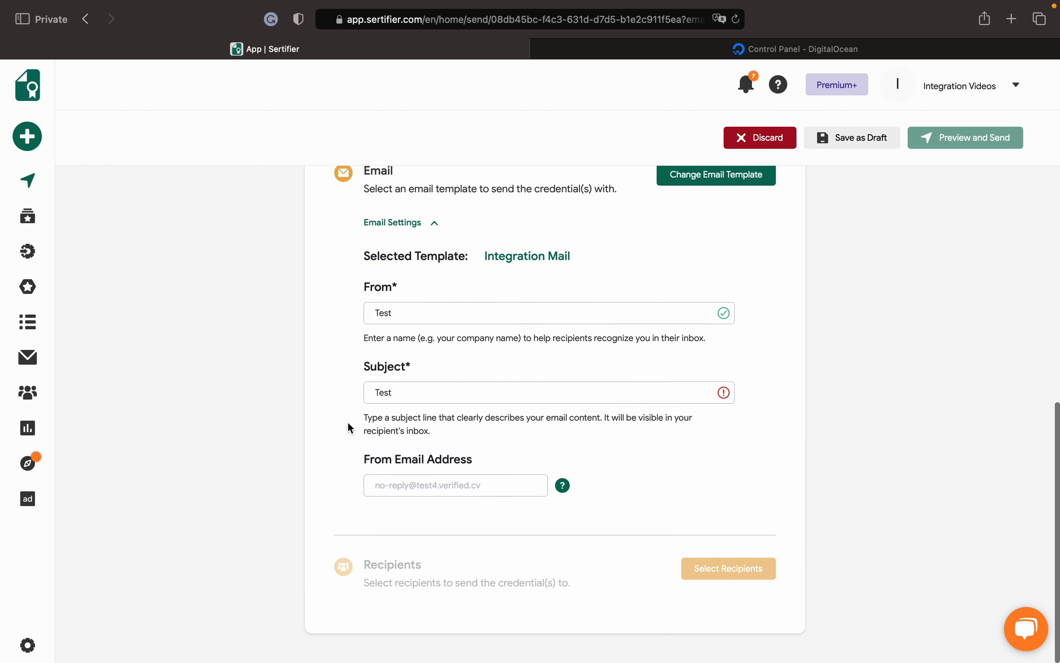
click(320, 430)
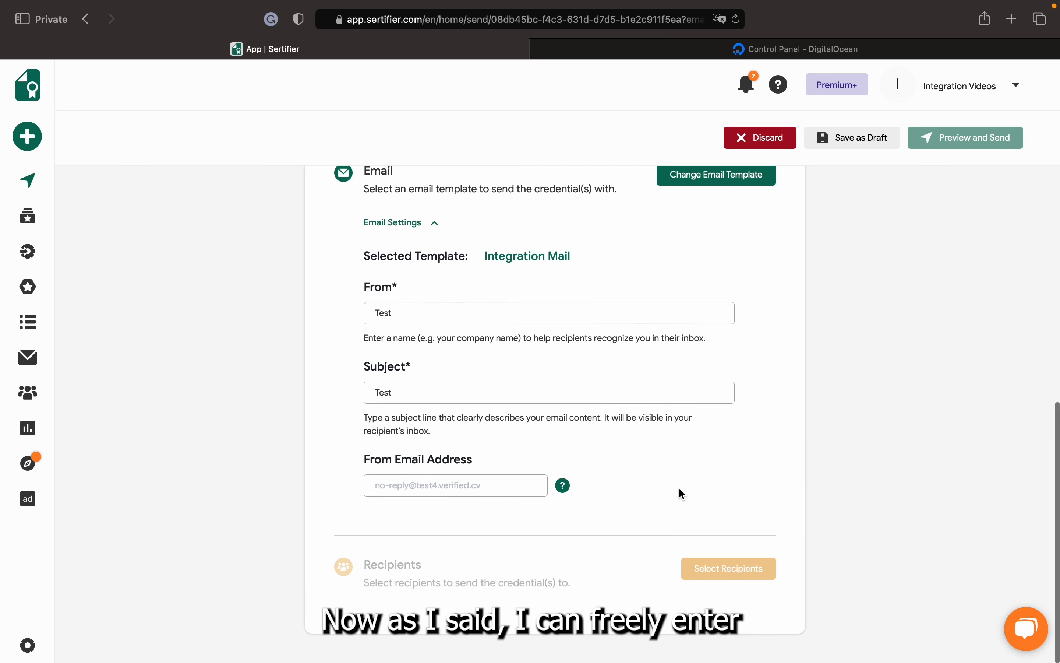
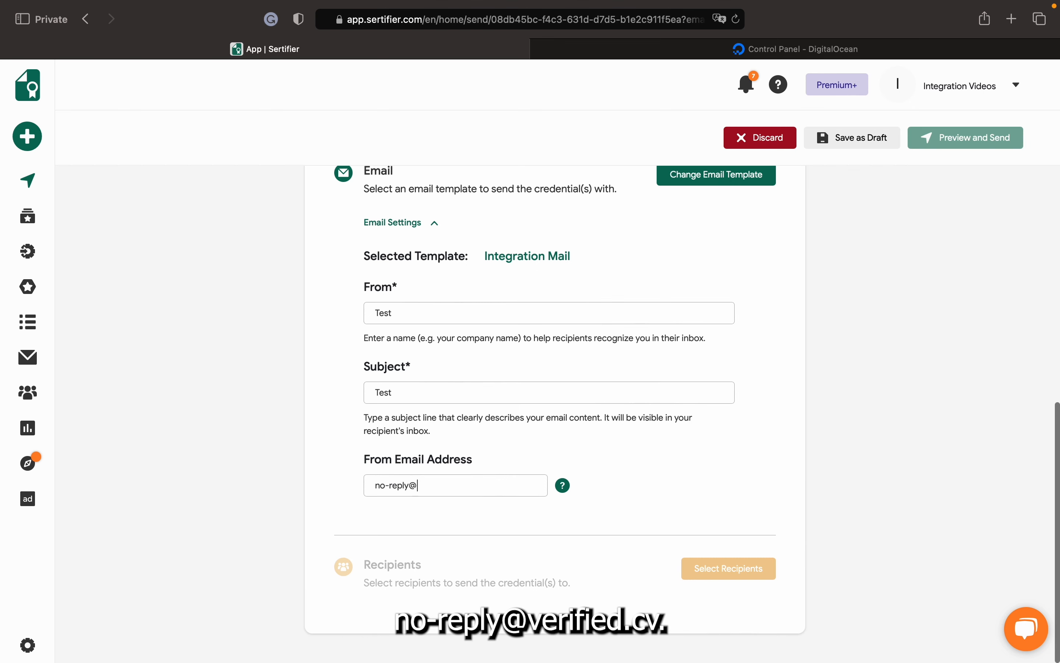
click(717, 435)
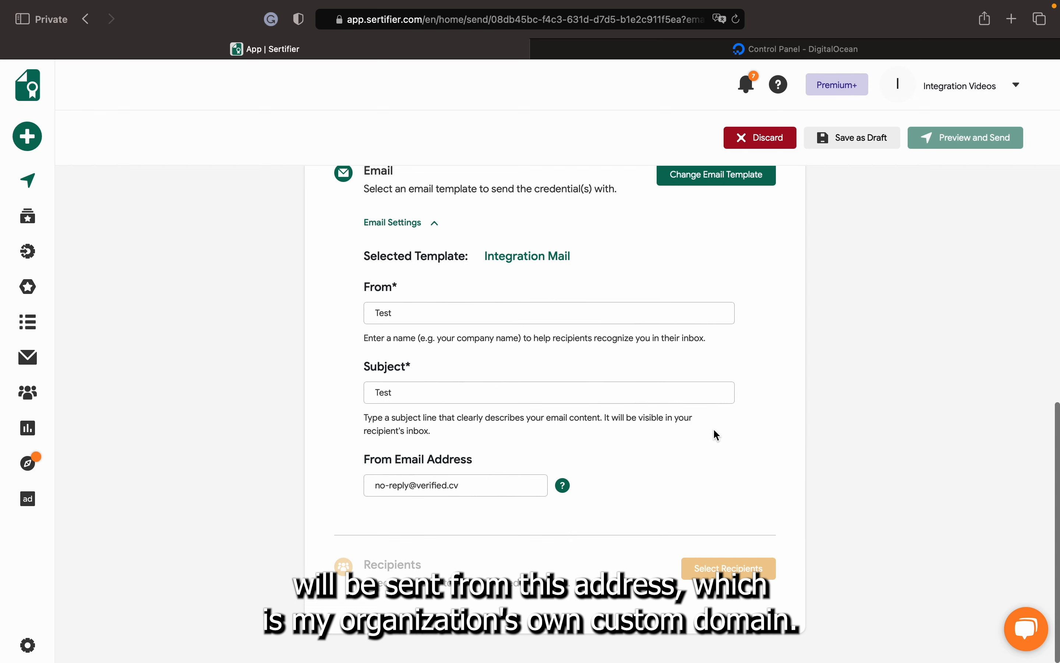
scroll(716, 435, up, 3)
scroll(716, 436, down, 2)
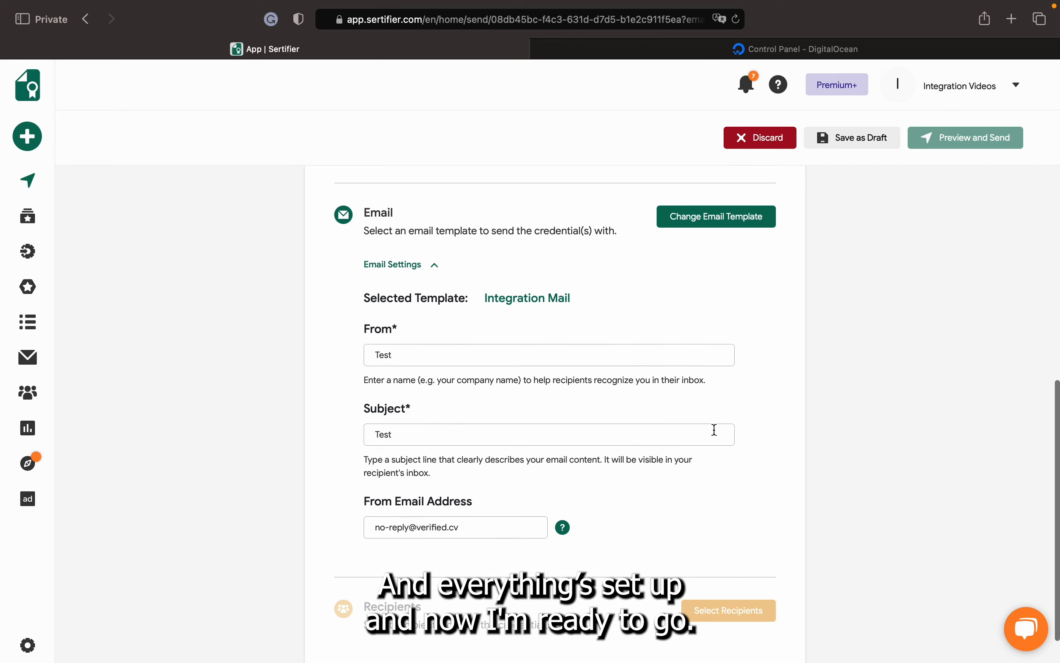